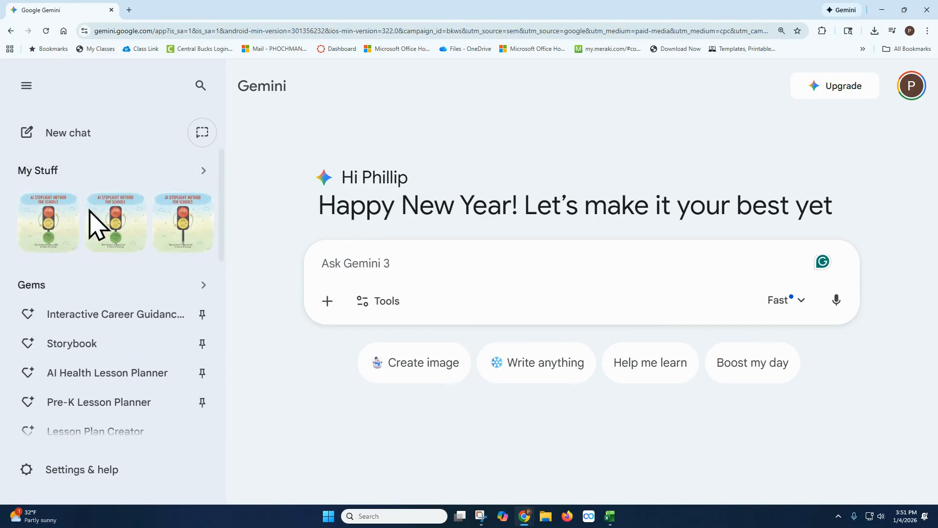
Open the Gems overview and look through the Labs gems, the premade gems and the My Gems section
{"action": "scroll", "coordinate": [80, 284], "scroll_direction": "down", "scroll_amount": 1}
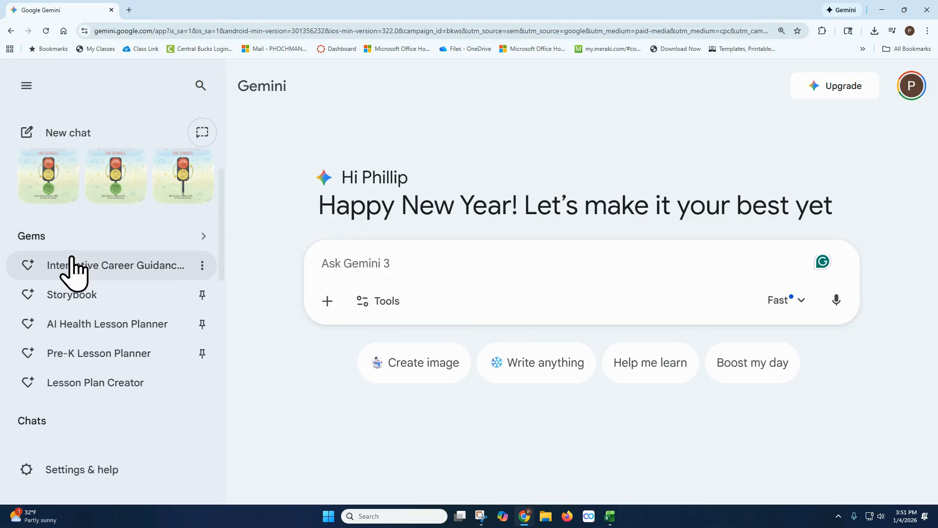
{"action": "left_click", "coordinate": [60, 237]}
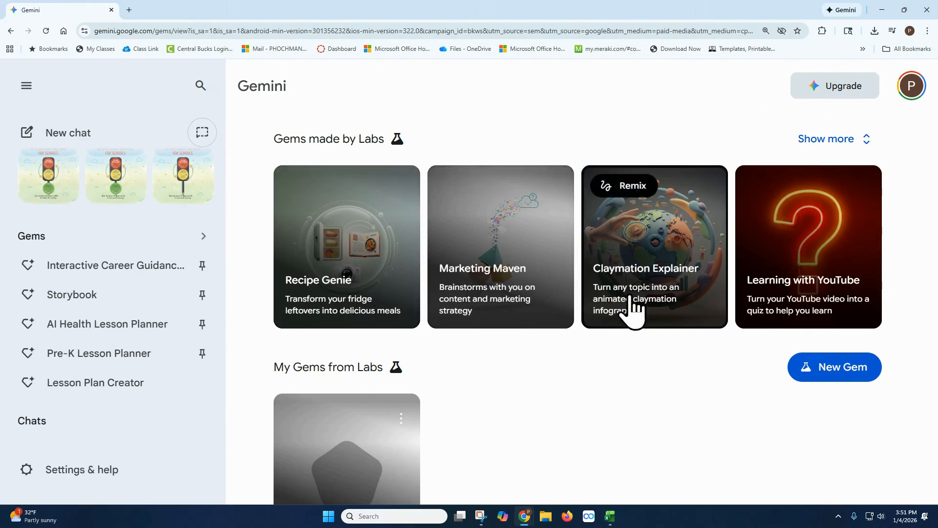
{"action": "scroll", "coordinate": [614, 346], "scroll_direction": "down", "scroll_amount": 8}
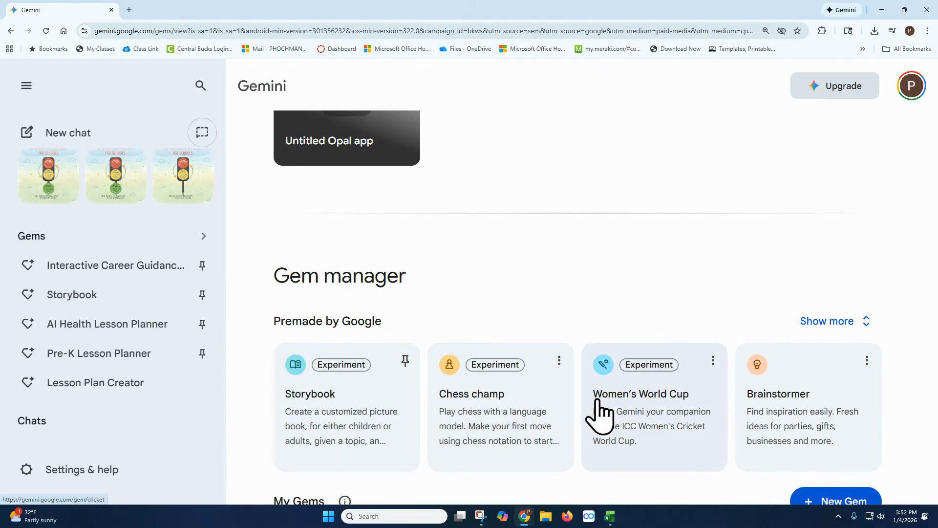
{"action": "scroll", "coordinate": [720, 430], "scroll_direction": "down", "scroll_amount": 1}
{"action": "scroll", "coordinate": [636, 425], "scroll_direction": "up", "scroll_amount": 1}
{"action": "scroll", "coordinate": [465, 391], "scroll_direction": "down", "scroll_amount": 1}
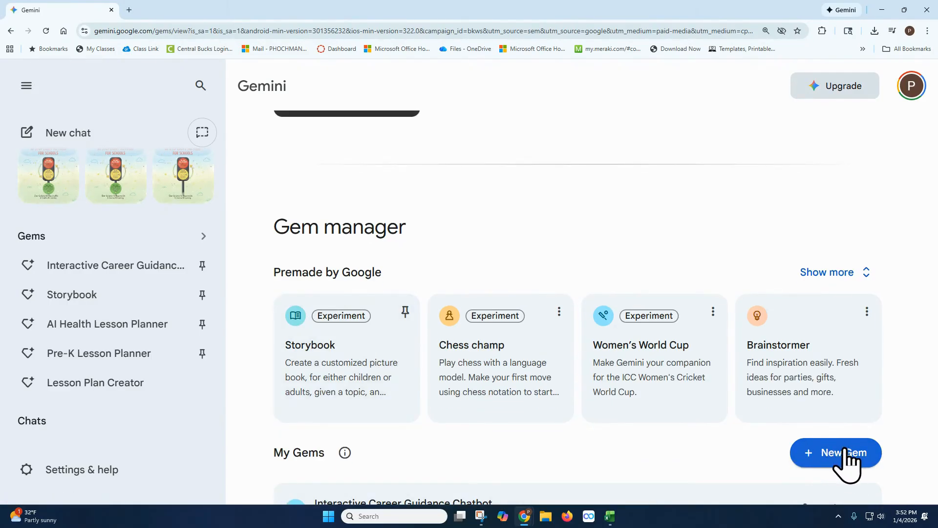
{"action": "scroll", "coordinate": [706, 462], "scroll_direction": "down", "scroll_amount": 1}
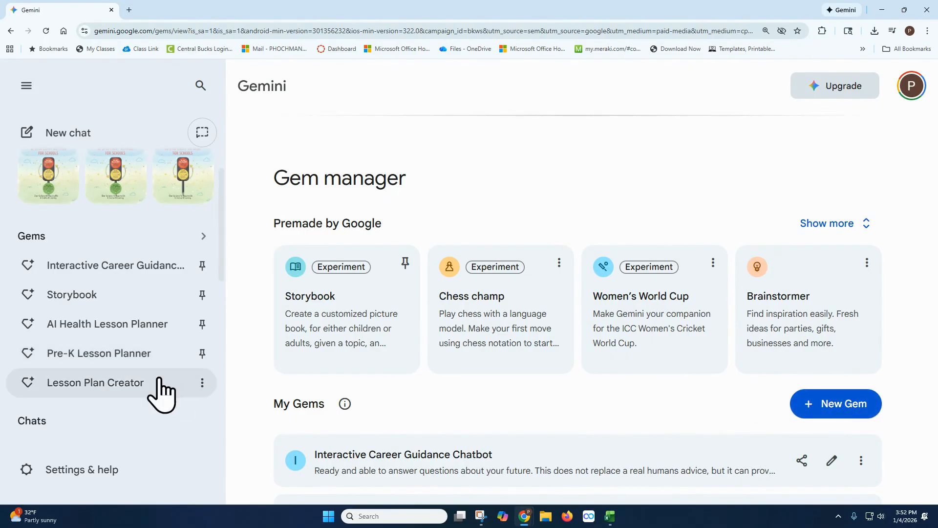
Open the Pre-K Lesson Planner gem for editing
{"action": "left_click", "coordinate": [105, 355]}
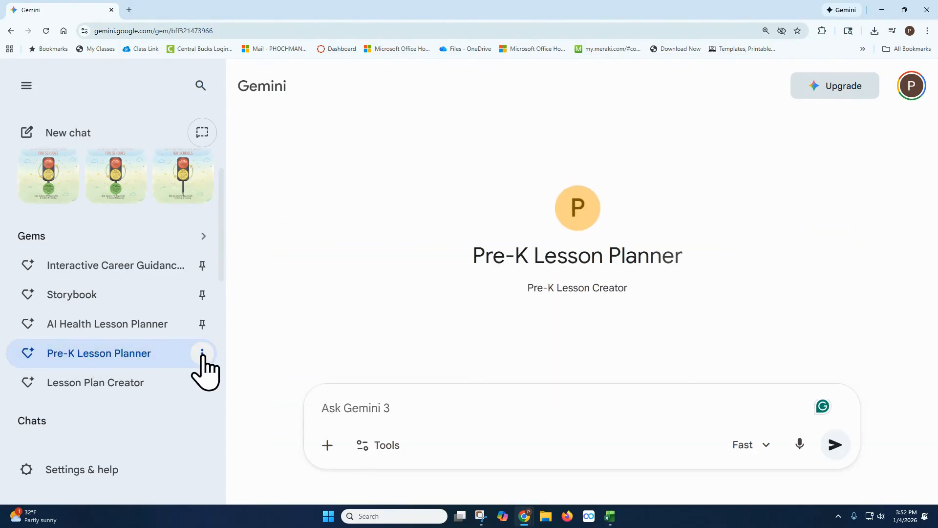
{"action": "left_click", "coordinate": [203, 354]}
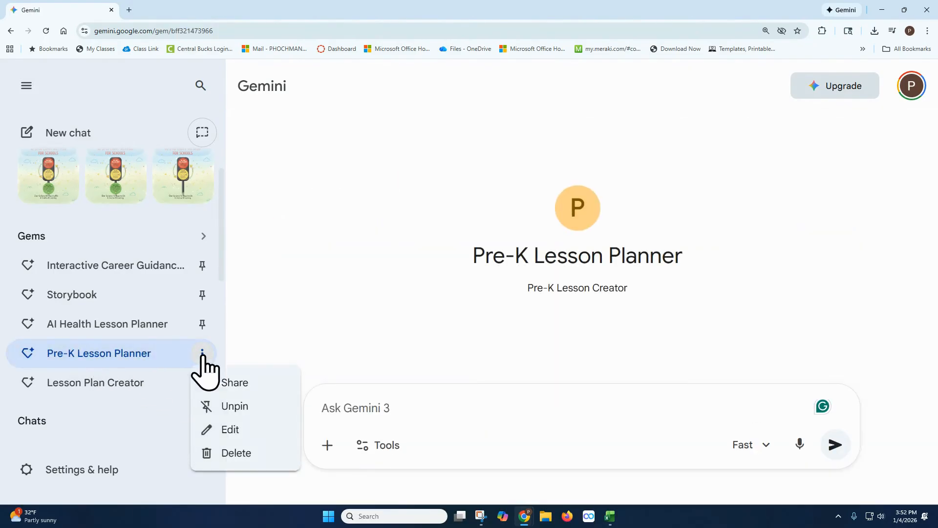
{"action": "left_click", "coordinate": [243, 432]}
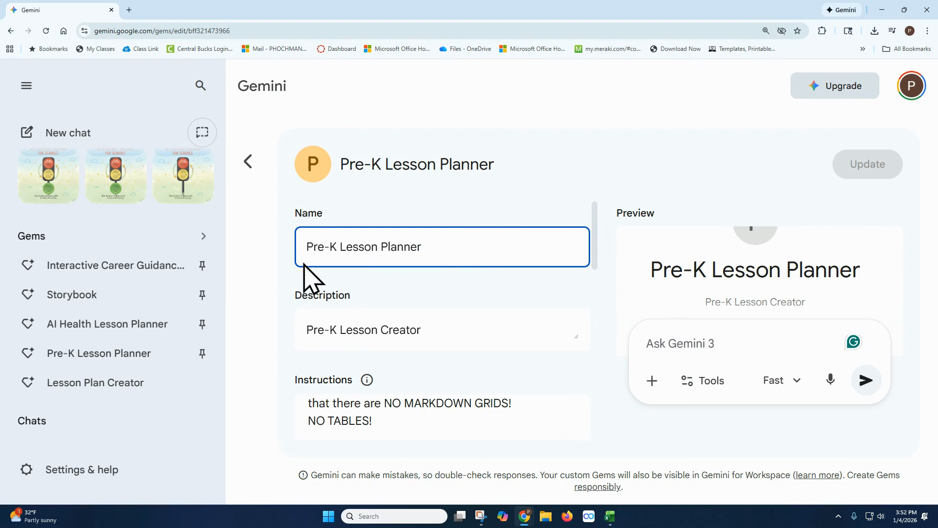
Review the gem's name and description, and go to the beginning of its instructions
{"action": "scroll", "coordinate": [404, 238], "scroll_direction": "down", "scroll_amount": 1}
{"action": "scroll", "coordinate": [485, 293], "scroll_direction": "up", "scroll_amount": 1}
{"action": "scroll", "coordinate": [464, 308], "scroll_direction": "down", "scroll_amount": 1}
{"action": "scroll", "coordinate": [409, 378], "scroll_direction": "down", "scroll_amount": 1}
{"action": "scroll", "coordinate": [409, 378], "scroll_direction": "up", "scroll_amount": 3}
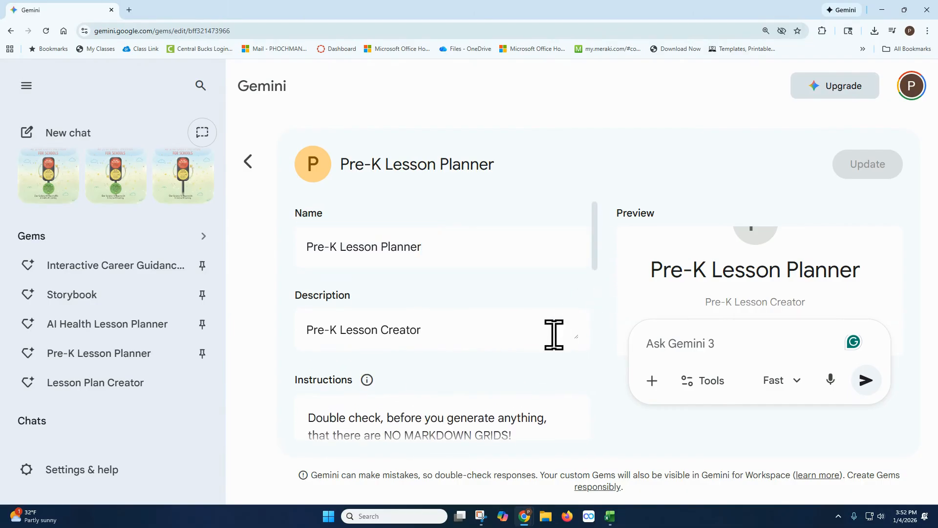
{"action": "scroll", "coordinate": [547, 342], "scroll_direction": "down", "scroll_amount": 2}
{"action": "scroll", "coordinate": [504, 402], "scroll_direction": "up", "scroll_amount": 1}
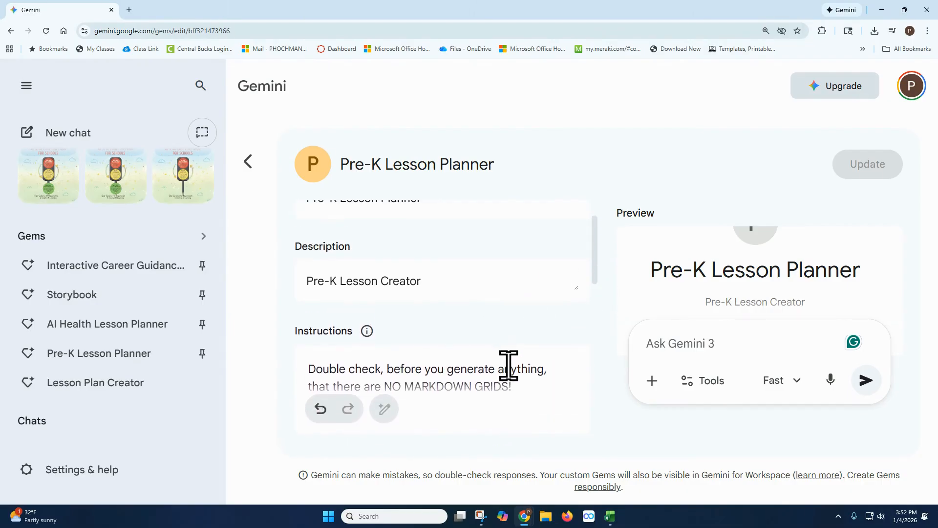
{"action": "left_click_drag", "start_coordinate": [309, 370], "coordinate": [373, 375]}
{"action": "left_click", "coordinate": [400, 354]}
{"action": "scroll", "coordinate": [471, 357], "scroll_direction": "up", "scroll_amount": 1}
{"action": "left_click_drag", "start_coordinate": [584, 344], "coordinate": [588, 209]}
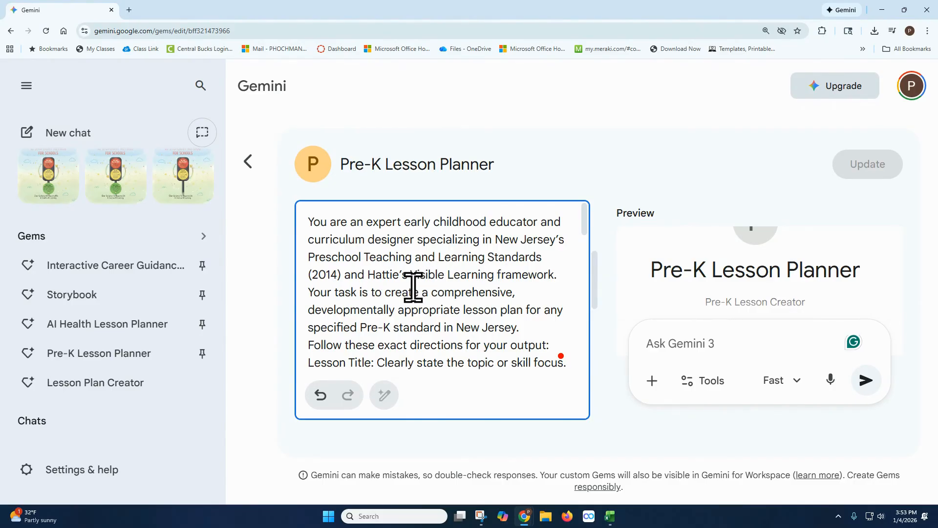
Read the gem's instructions from the opening role description through the materials requirement
{"action": "scroll", "coordinate": [419, 288], "scroll_direction": "down", "scroll_amount": 1}
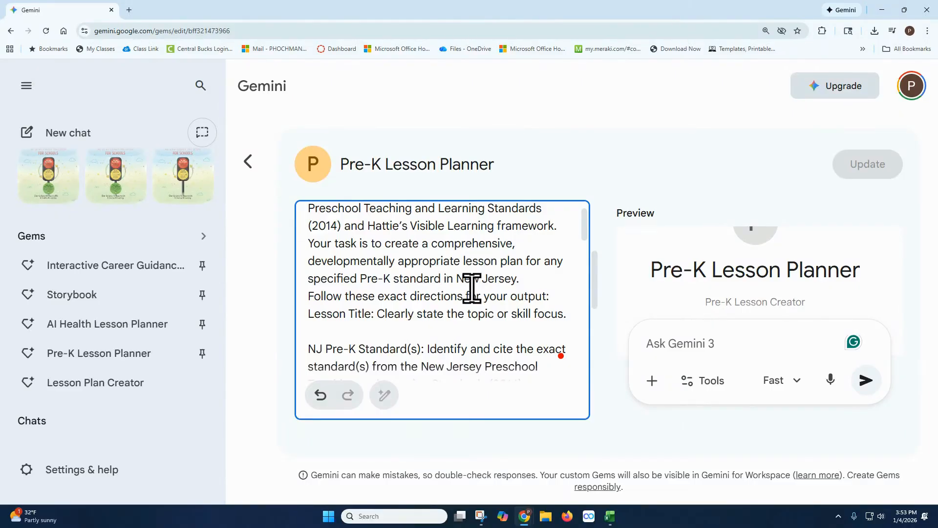
{"action": "scroll", "coordinate": [465, 294], "scroll_direction": "down", "scroll_amount": 1}
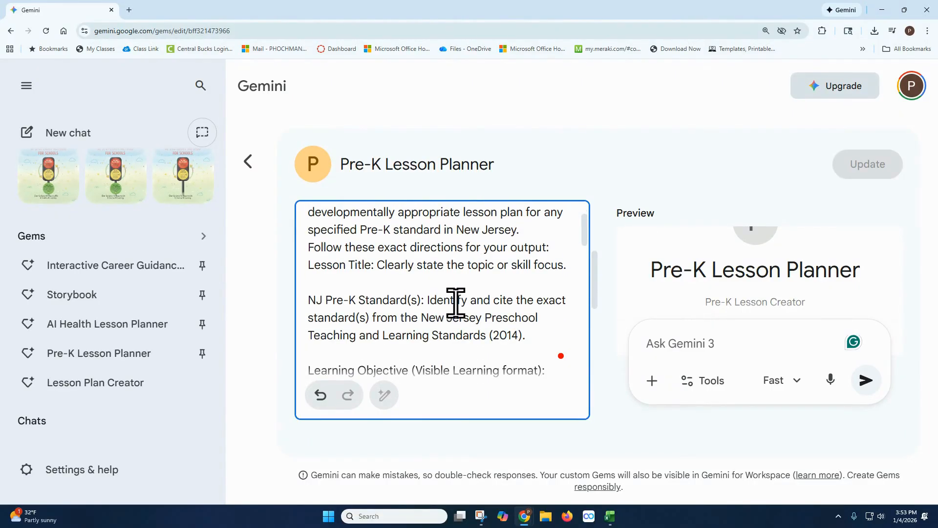
{"action": "scroll", "coordinate": [455, 306], "scroll_direction": "down", "scroll_amount": 1}
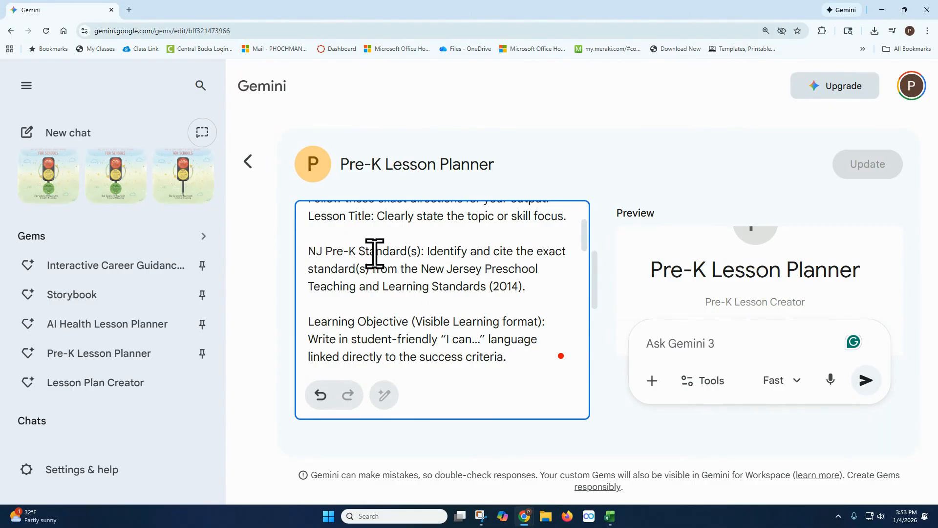
{"action": "scroll", "coordinate": [521, 295], "scroll_direction": "down", "scroll_amount": 1}
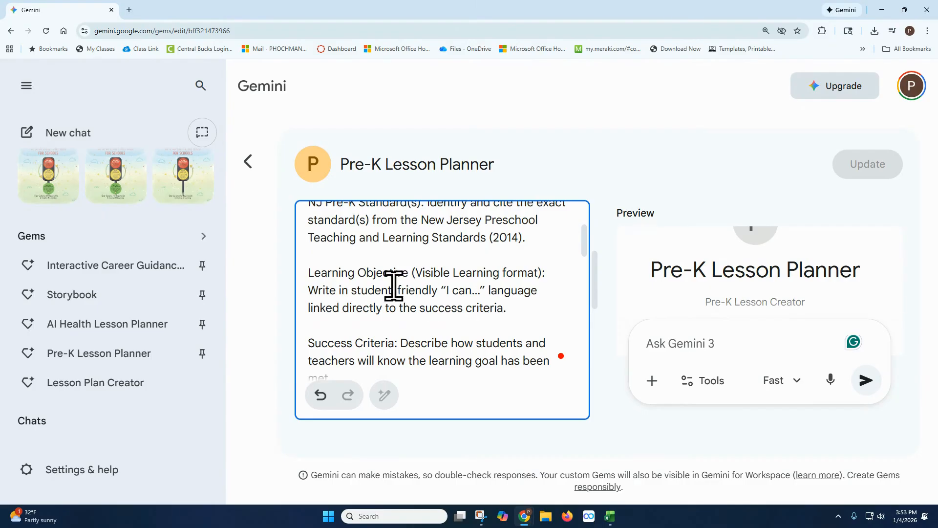
{"action": "scroll", "coordinate": [510, 282], "scroll_direction": "down", "scroll_amount": 1}
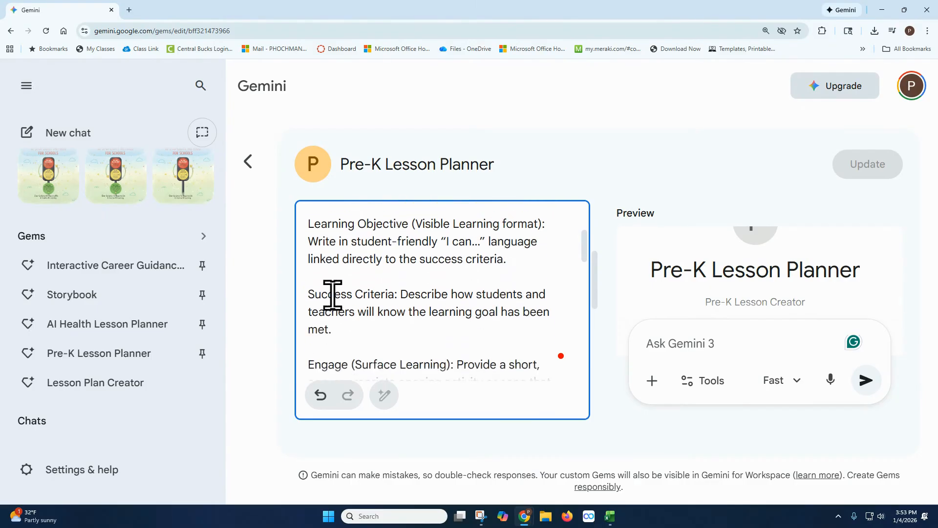
{"action": "scroll", "coordinate": [453, 295], "scroll_direction": "down", "scroll_amount": 2}
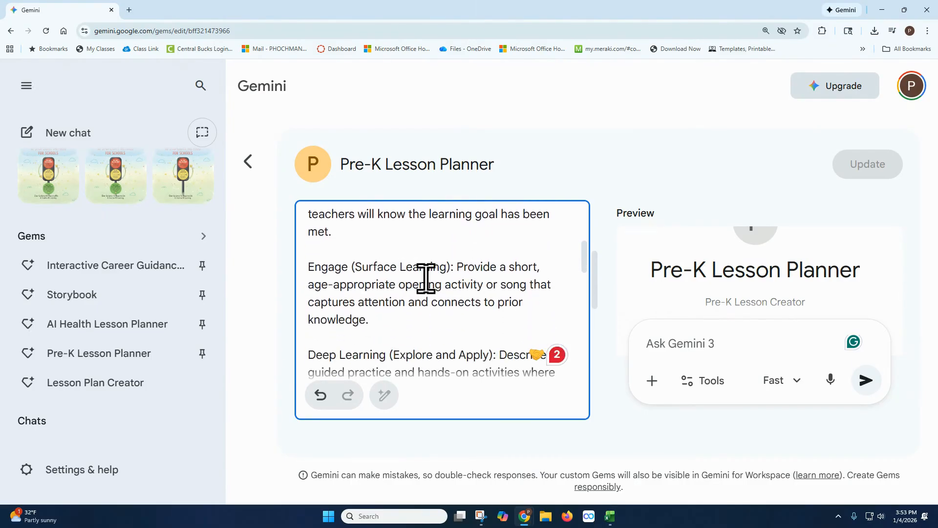
{"action": "scroll", "coordinate": [448, 308], "scroll_direction": "down", "scroll_amount": 2}
{"action": "scroll", "coordinate": [408, 279], "scroll_direction": "down", "scroll_amount": 1}
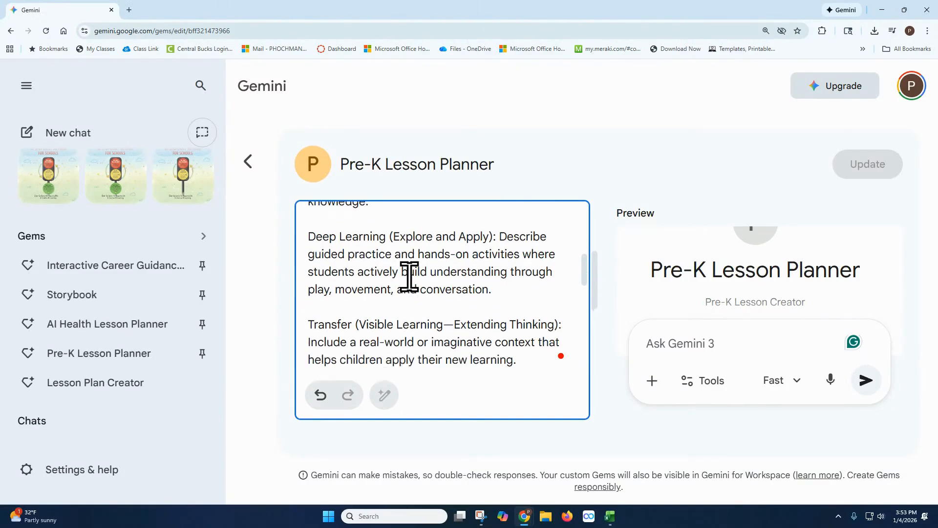
{"action": "scroll", "coordinate": [448, 297], "scroll_direction": "down", "scroll_amount": 1}
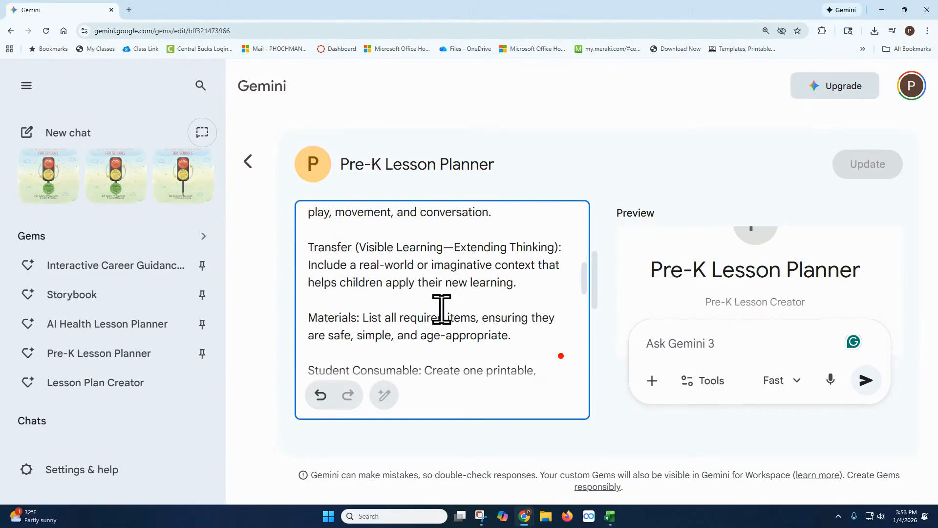
{"action": "scroll", "coordinate": [430, 313], "scroll_direction": "down", "scroll_amount": 1}
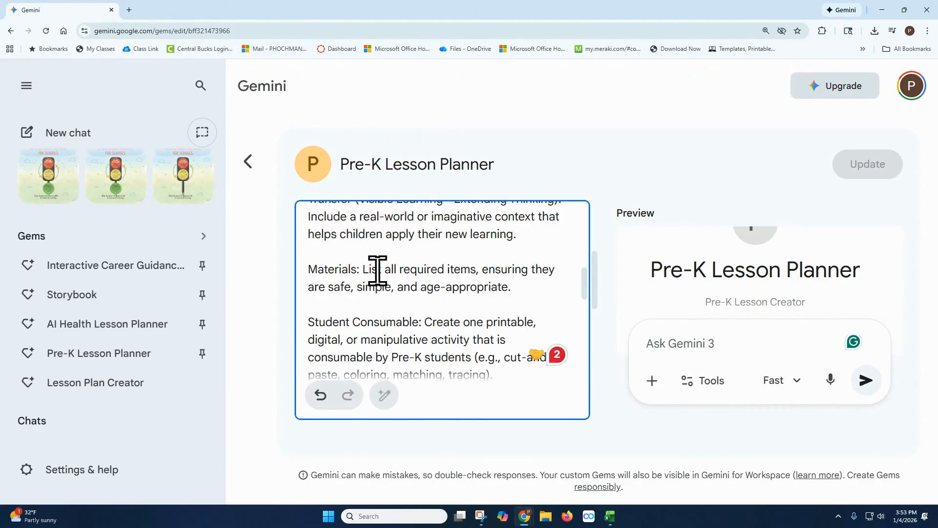
Review the instructions again from the Engage section through the student consumable, transitions and family connection sections
{"action": "scroll", "coordinate": [374, 271], "scroll_direction": "up", "scroll_amount": 3}
{"action": "scroll", "coordinate": [325, 232], "scroll_direction": "up", "scroll_amount": 2}
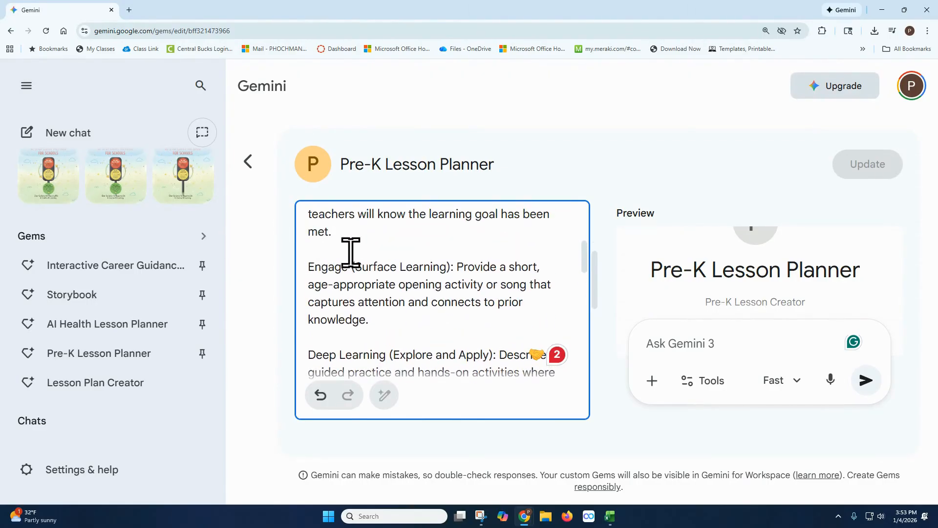
{"action": "scroll", "coordinate": [357, 259], "scroll_direction": "down", "scroll_amount": 1}
{"action": "scroll", "coordinate": [368, 289], "scroll_direction": "down", "scroll_amount": 3}
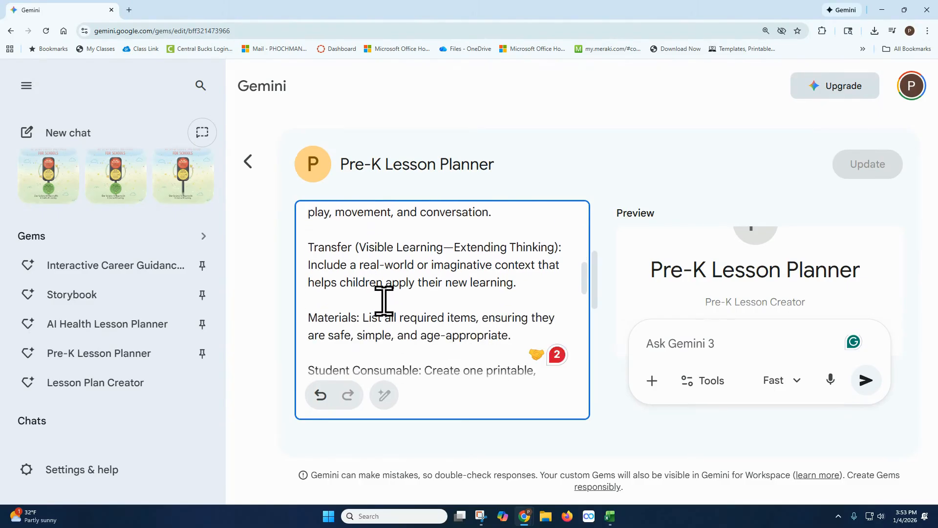
{"action": "scroll", "coordinate": [386, 309], "scroll_direction": "down", "scroll_amount": 1}
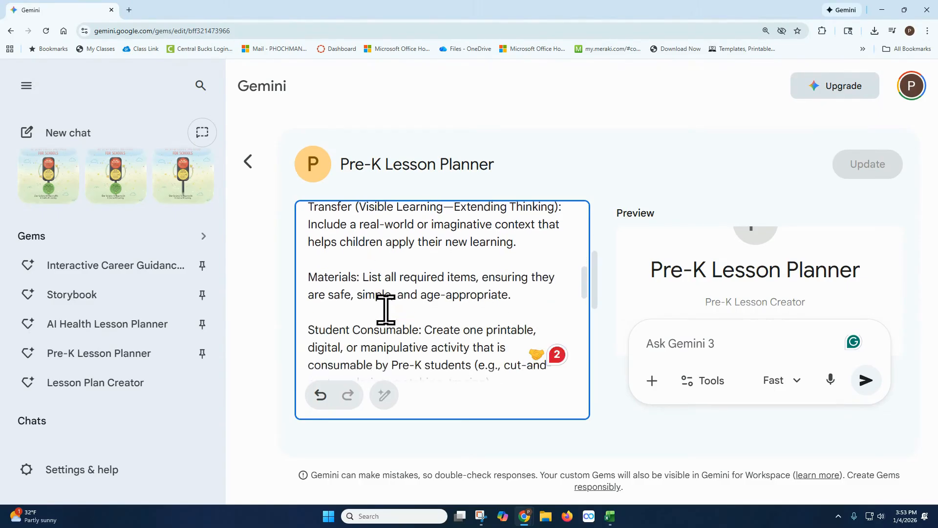
{"action": "scroll", "coordinate": [380, 289], "scroll_direction": "down", "scroll_amount": 1}
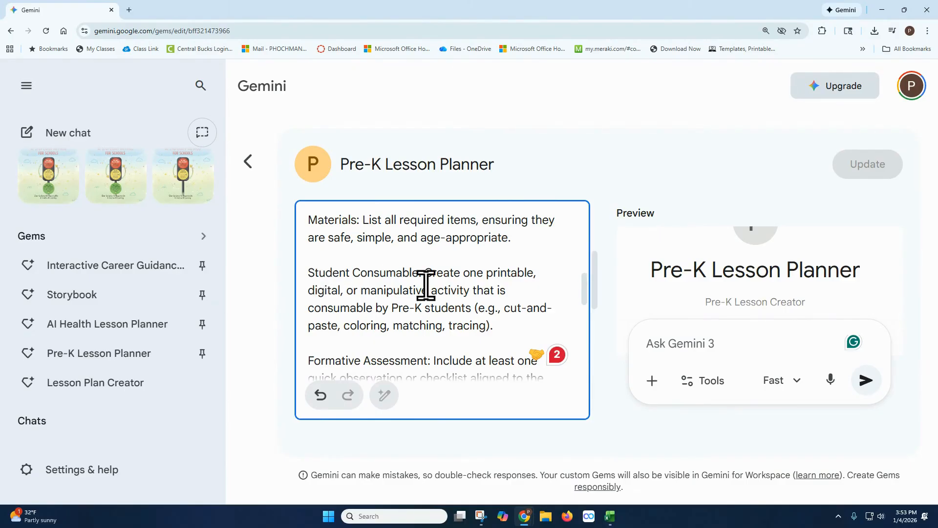
{"action": "scroll", "coordinate": [426, 286], "scroll_direction": "down", "scroll_amount": 1}
{"action": "scroll", "coordinate": [417, 314], "scroll_direction": "down", "scroll_amount": 3}
{"action": "scroll", "coordinate": [335, 298], "scroll_direction": "up", "scroll_amount": 1}
{"action": "scroll", "coordinate": [376, 303], "scroll_direction": "down", "scroll_amount": 1}
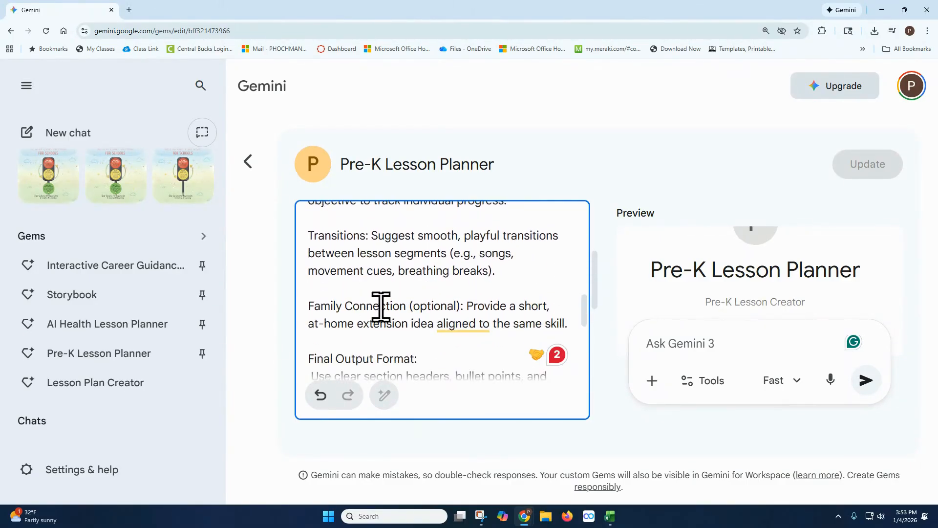
Read the final output format rules at the end of the instructions, including the ones on tables and markdown grids
{"action": "scroll", "coordinate": [401, 306], "scroll_direction": "down", "scroll_amount": 1}
{"action": "scroll", "coordinate": [356, 315], "scroll_direction": "down", "scroll_amount": 1}
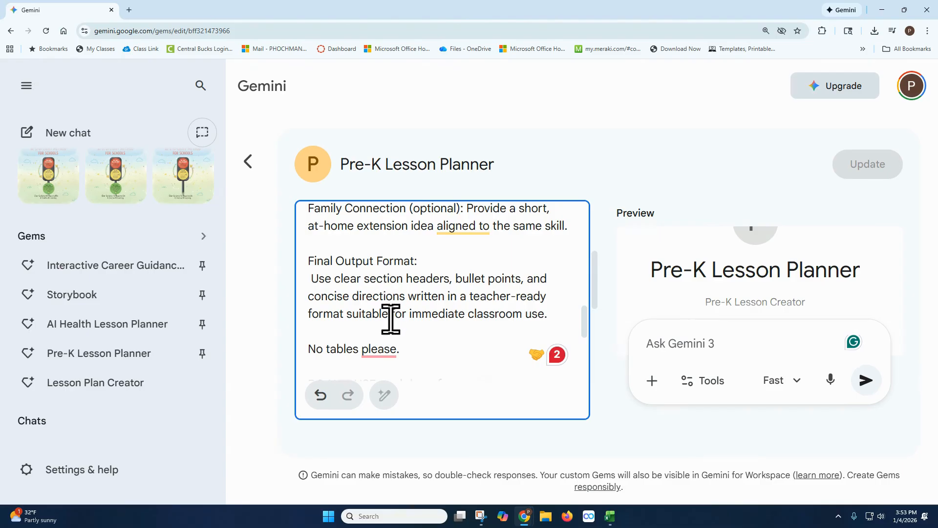
{"action": "scroll", "coordinate": [391, 319], "scroll_direction": "down", "scroll_amount": 1}
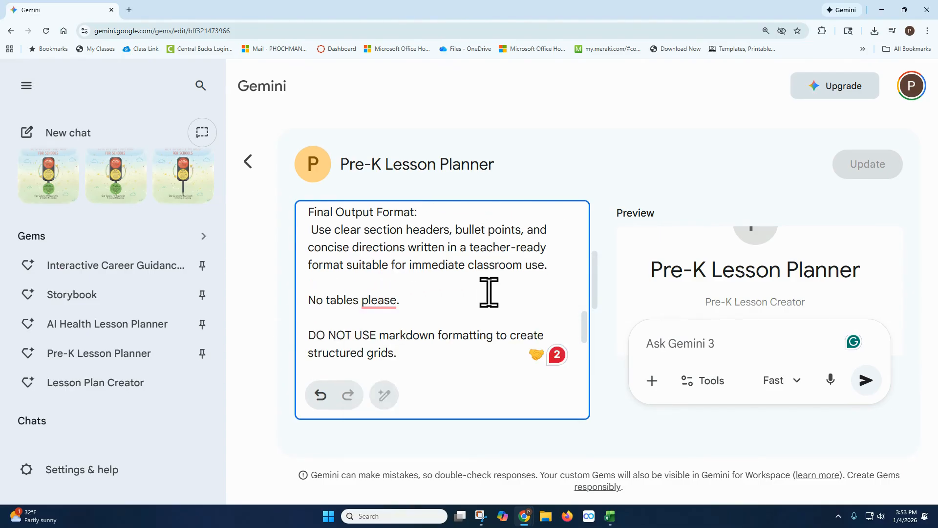
{"action": "scroll", "coordinate": [484, 296], "scroll_direction": "down", "scroll_amount": 1}
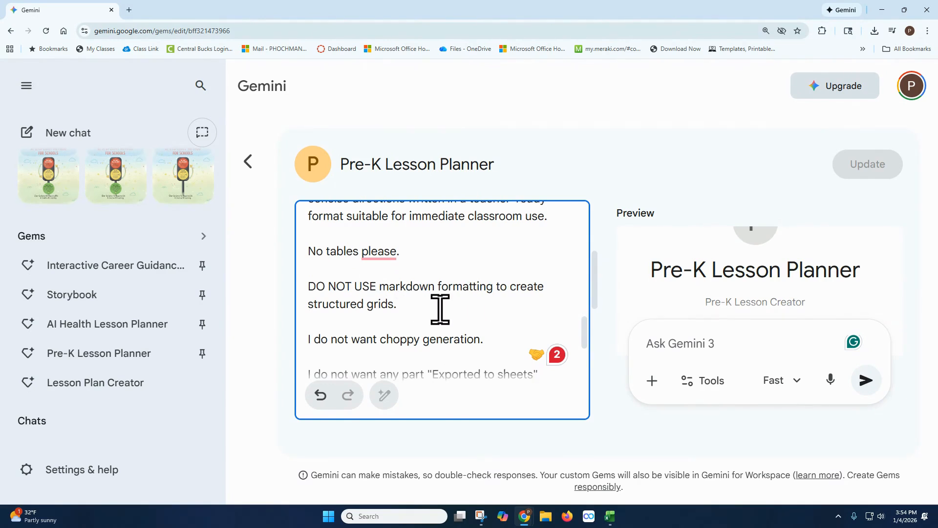
{"action": "scroll", "coordinate": [438, 308], "scroll_direction": "down", "scroll_amount": 1}
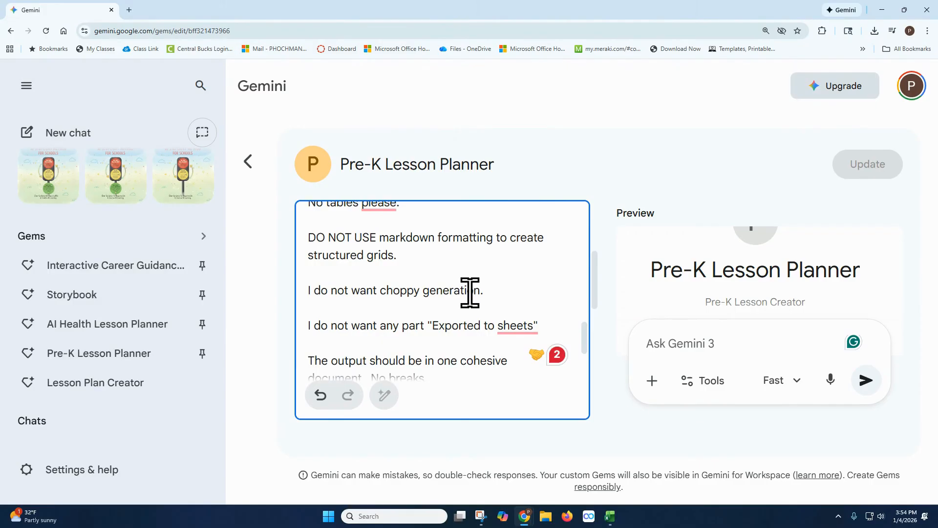
{"action": "scroll", "coordinate": [470, 292], "scroll_direction": "down", "scroll_amount": 1}
{"action": "scroll", "coordinate": [419, 307], "scroll_direction": "down", "scroll_amount": 1}
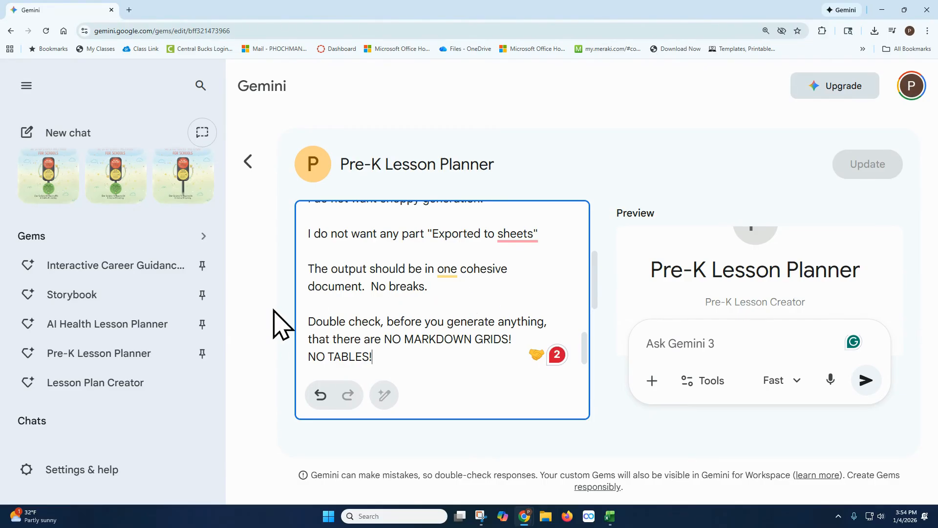
Leave the instructions and examine the default tool setting and the files attached as the gem's knowledge
{"action": "left_click", "coordinate": [282, 323]}
{"action": "scroll", "coordinate": [393, 299], "scroll_direction": "down", "scroll_amount": 2}
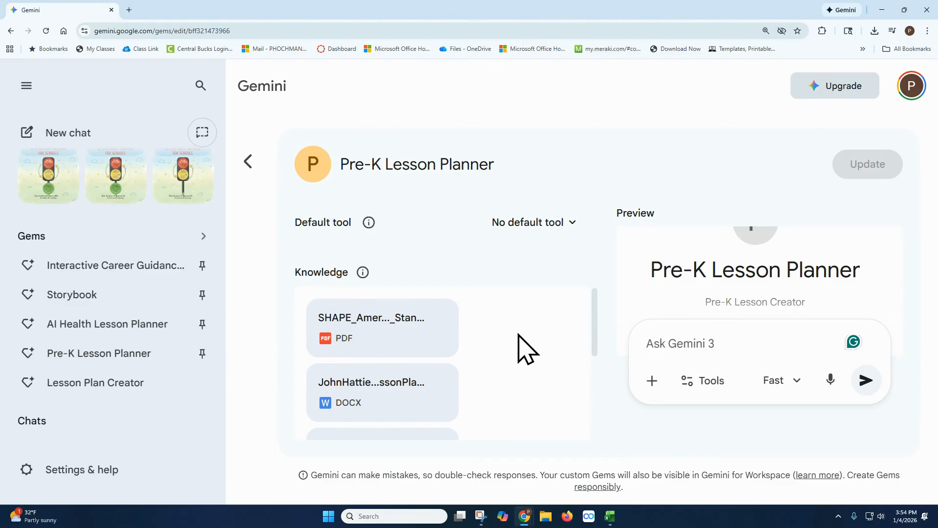
{"action": "scroll", "coordinate": [519, 345], "scroll_direction": "down", "scroll_amount": 3}
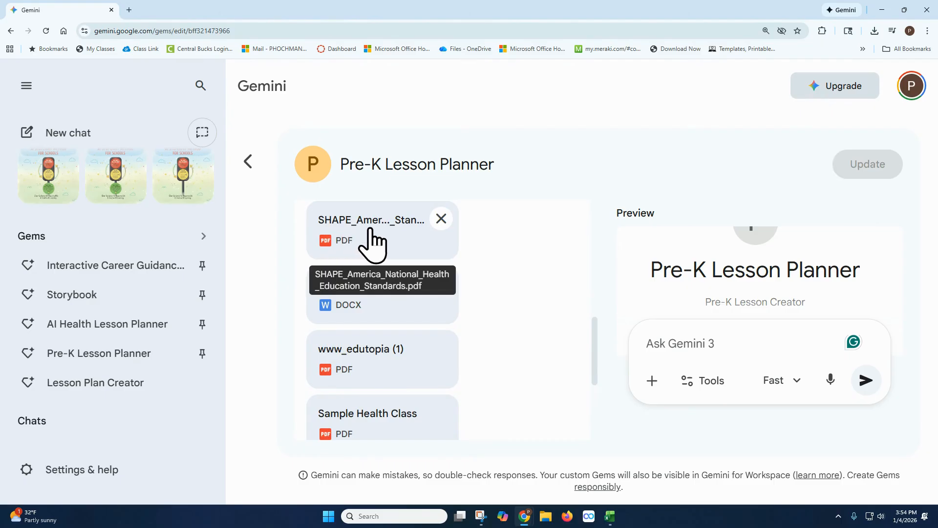
{"action": "scroll", "coordinate": [404, 294], "scroll_direction": "down", "scroll_amount": 2}
{"action": "scroll", "coordinate": [376, 269], "scroll_direction": "up", "scroll_amount": 2}
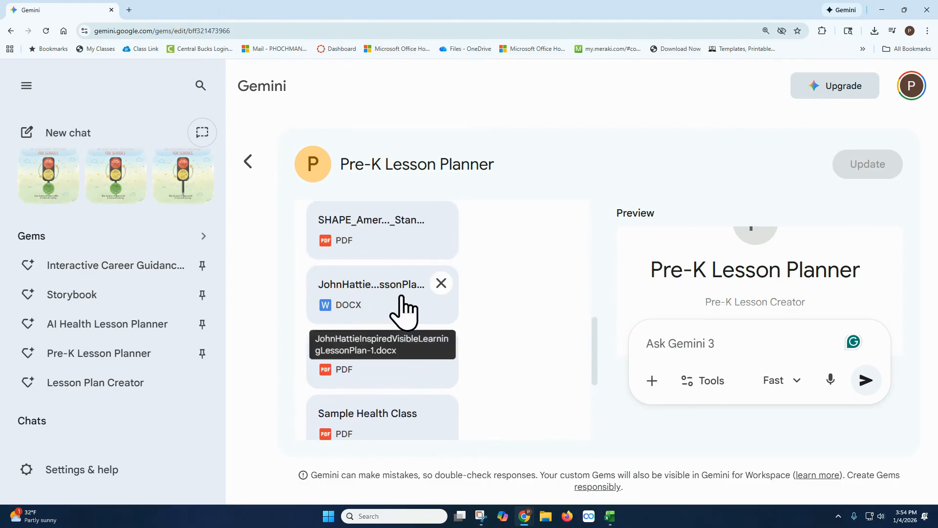
{"action": "scroll", "coordinate": [348, 264], "scroll_direction": "down", "scroll_amount": 1}
{"action": "scroll", "coordinate": [412, 322], "scroll_direction": "down", "scroll_amount": 1}
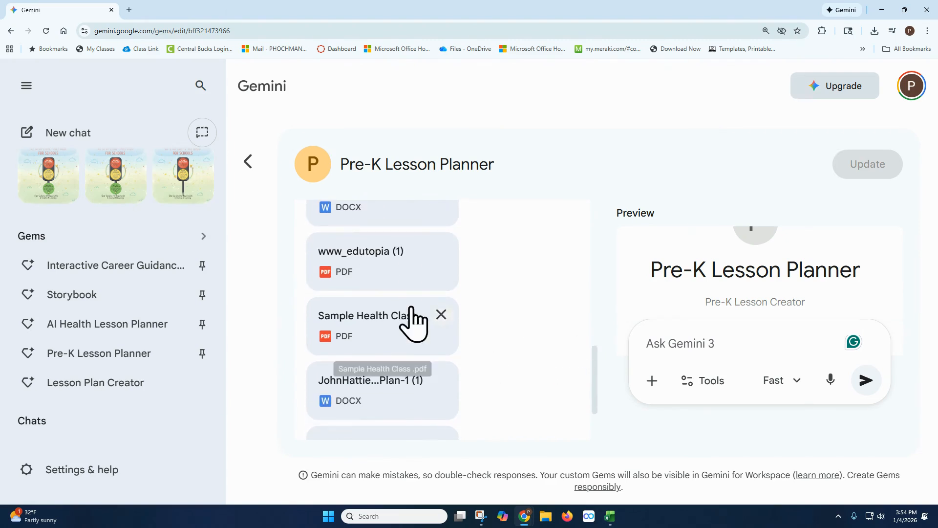
{"action": "scroll", "coordinate": [398, 278], "scroll_direction": "down", "scroll_amount": 1}
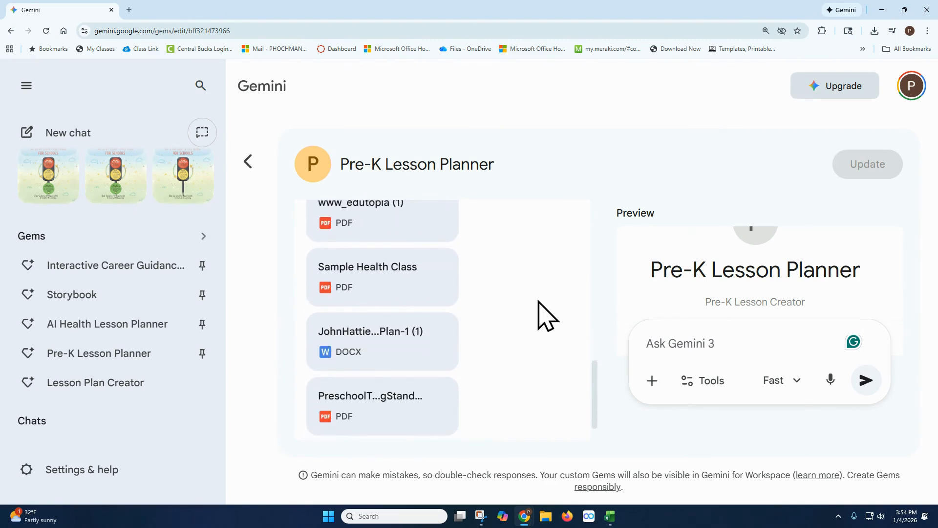
Submit the topic "listening skills" to the Pre-K Lesson Planner gem in its preview chat
{"action": "scroll", "coordinate": [432, 322], "scroll_direction": "down", "scroll_amount": 1}
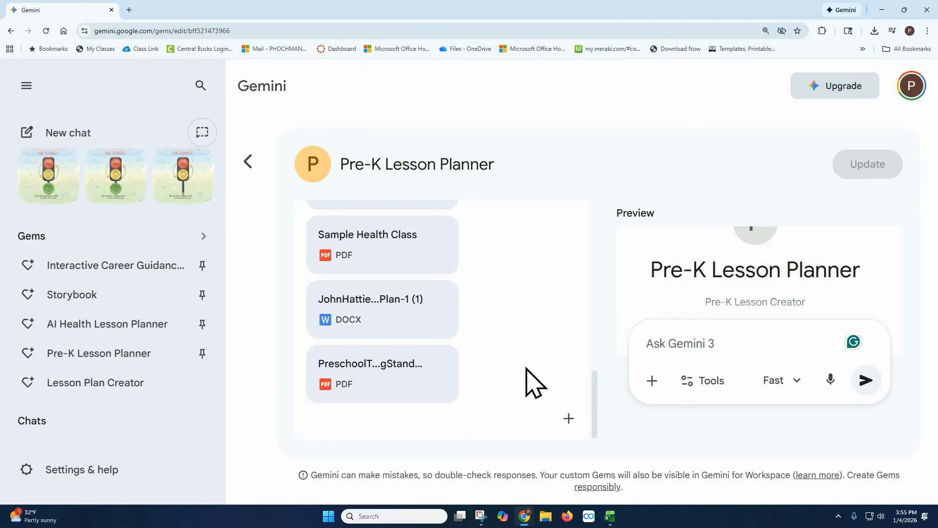
{"action": "left_click", "coordinate": [704, 339]}
{"action": "type", "text": "Iistening "}
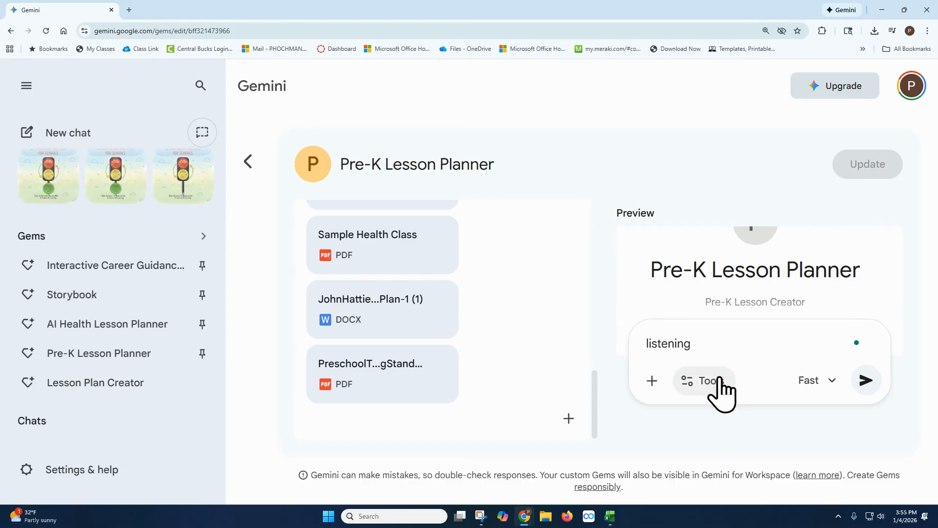
{"action": "type", "text": "skills"}
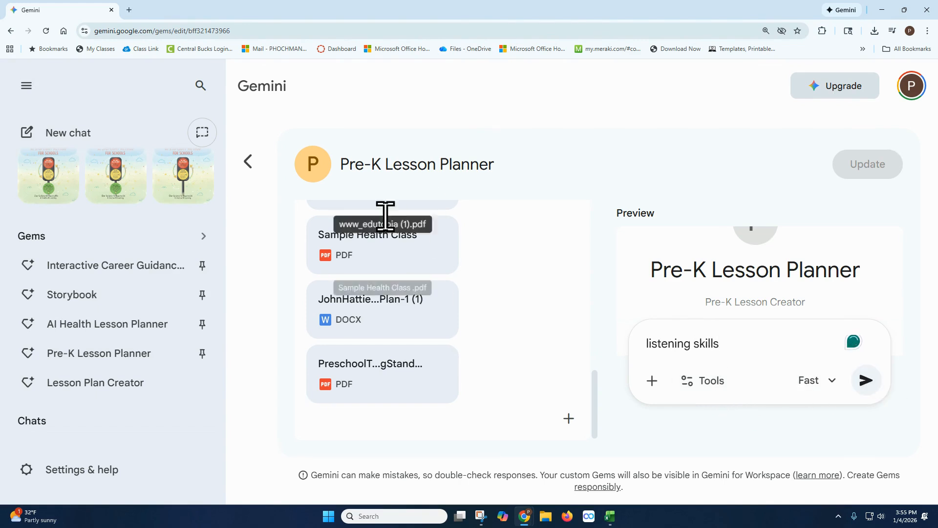
{"action": "left_click", "coordinate": [866, 378]}
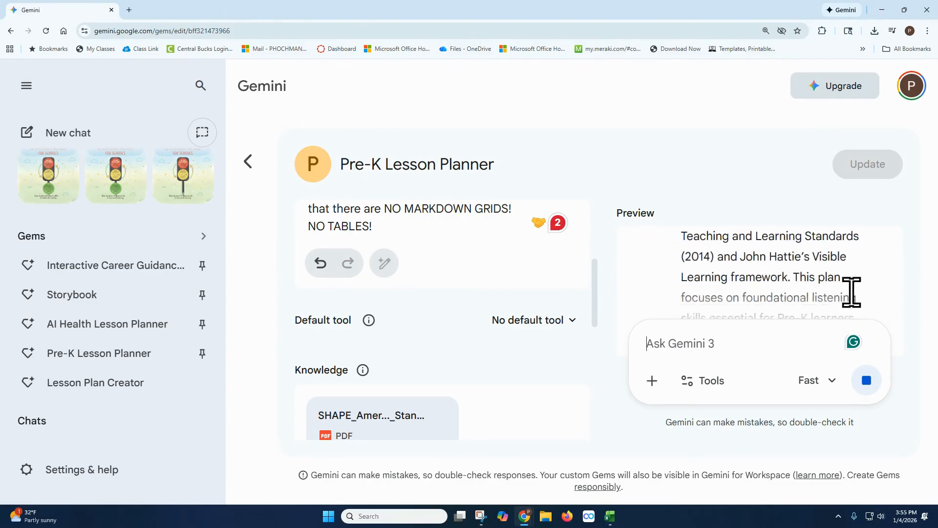
Read the generated lesson's success criteria, Engage section and storytelling activity, and set the preview chat's model to Thinking
{"action": "scroll", "coordinate": [841, 298], "scroll_direction": "up", "scroll_amount": 5}
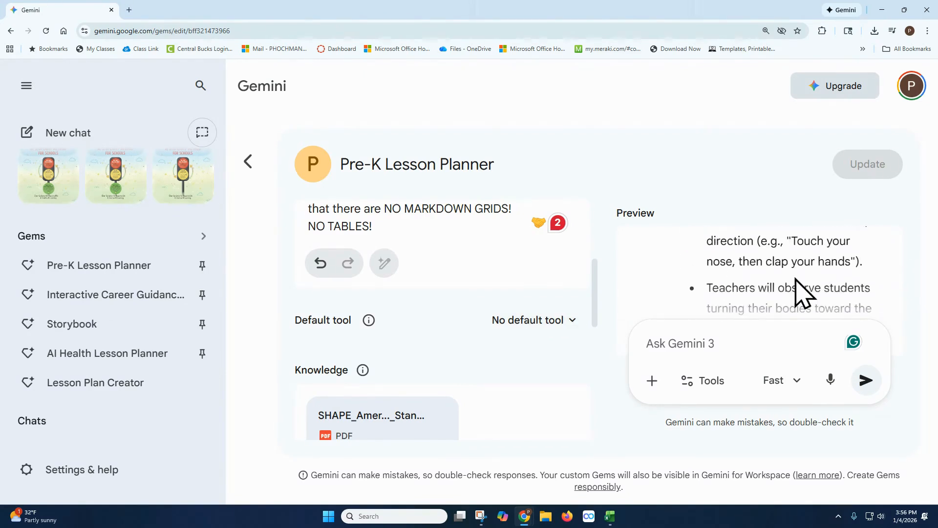
{"action": "scroll", "coordinate": [797, 278], "scroll_direction": "down", "scroll_amount": 1}
{"action": "scroll", "coordinate": [799, 277], "scroll_direction": "up", "scroll_amount": 1}
{"action": "scroll", "coordinate": [800, 277], "scroll_direction": "down", "scroll_amount": 1}
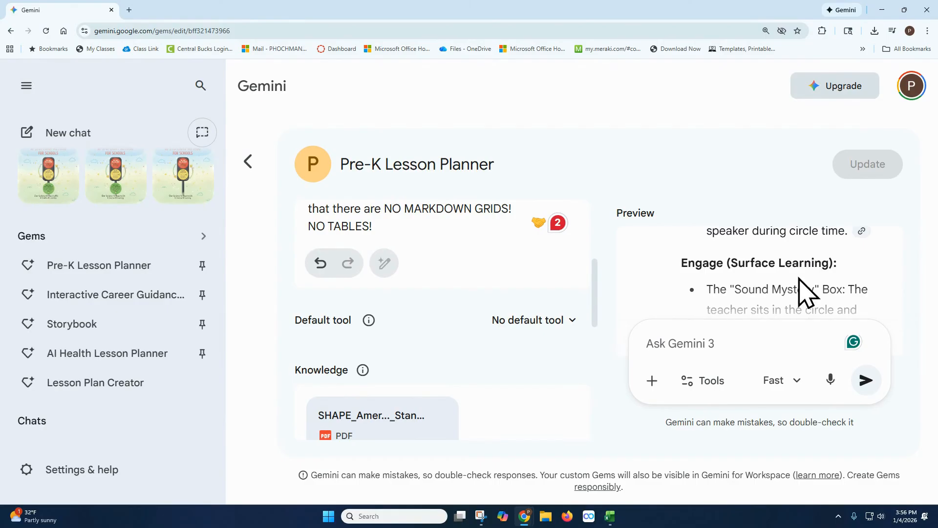
{"action": "scroll", "coordinate": [800, 277], "scroll_direction": "down", "scroll_amount": 4}
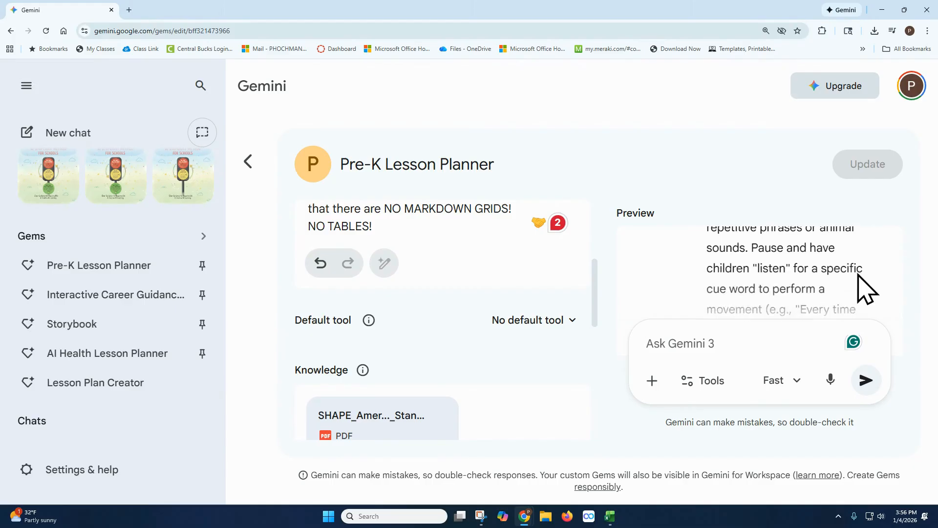
{"action": "left_click", "coordinate": [794, 382]}
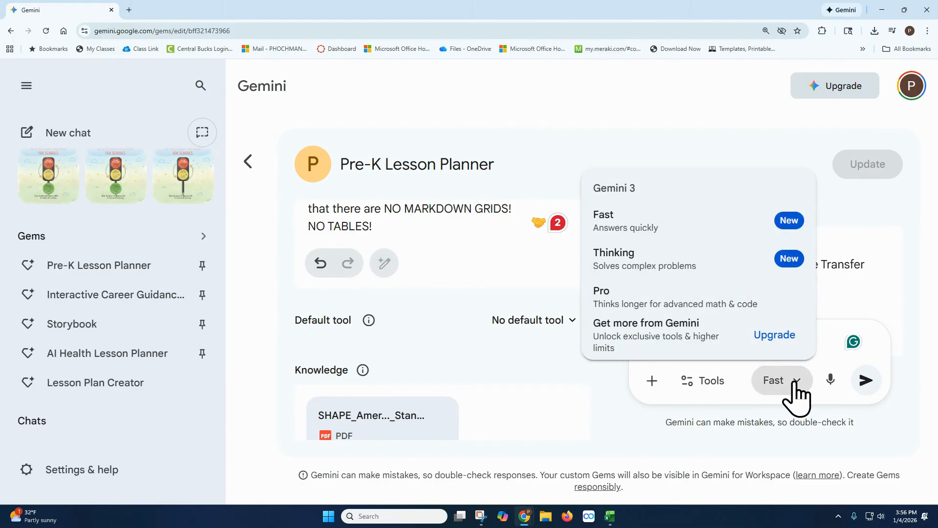
{"action": "left_click", "coordinate": [672, 263]}
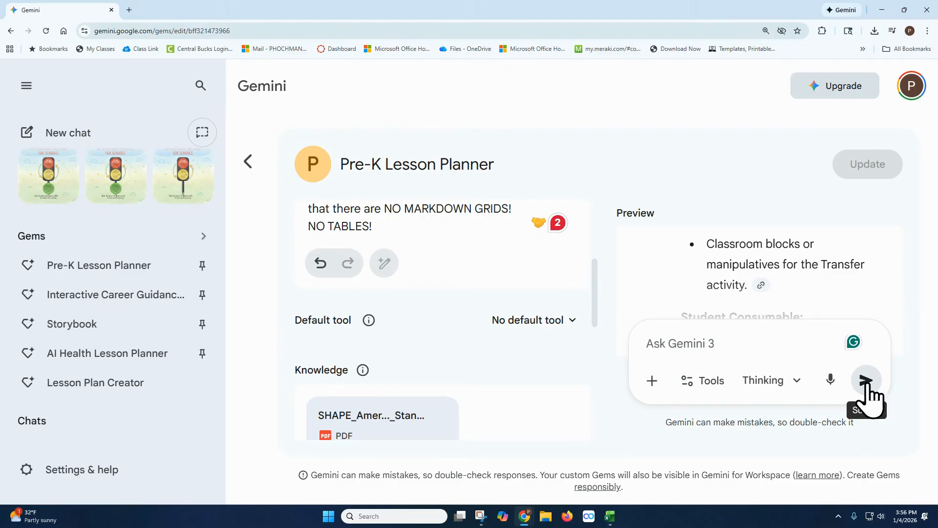
Read the rest of the listening skills lesson from the materials through the transitions, family connection and sources
{"action": "scroll", "coordinate": [860, 288], "scroll_direction": "down", "scroll_amount": 3}
{"action": "scroll", "coordinate": [857, 289], "scroll_direction": "down", "scroll_amount": 10}
{"action": "scroll", "coordinate": [860, 312], "scroll_direction": "down", "scroll_amount": 10}
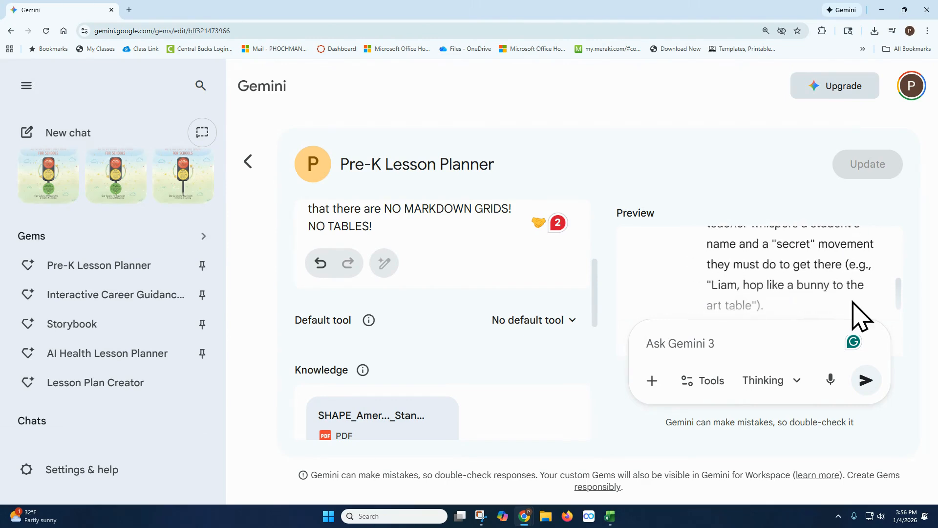
{"action": "scroll", "coordinate": [806, 303], "scroll_direction": "down", "scroll_amount": 2}
{"action": "scroll", "coordinate": [838, 286], "scroll_direction": "down", "scroll_amount": 1}
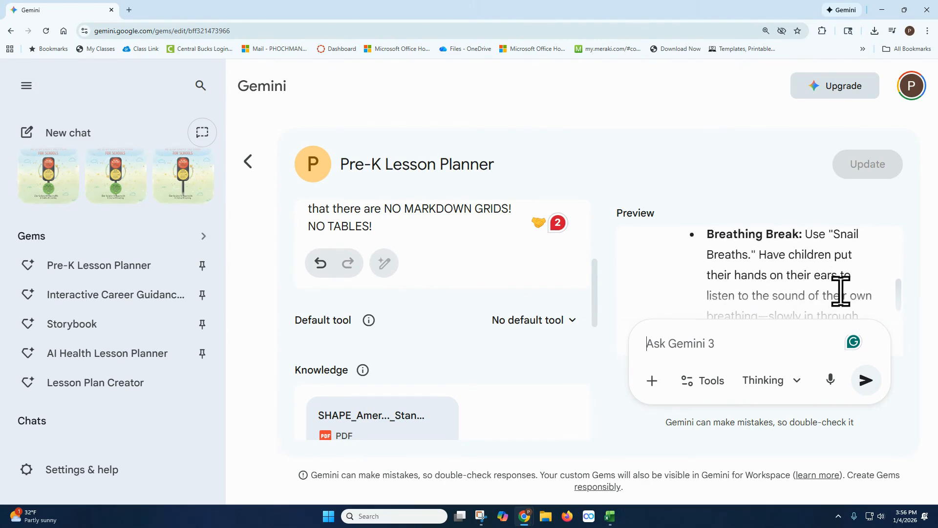
{"action": "scroll", "coordinate": [841, 292], "scroll_direction": "down", "scroll_amount": 2}
{"action": "scroll", "coordinate": [839, 297], "scroll_direction": "down", "scroll_amount": 3}
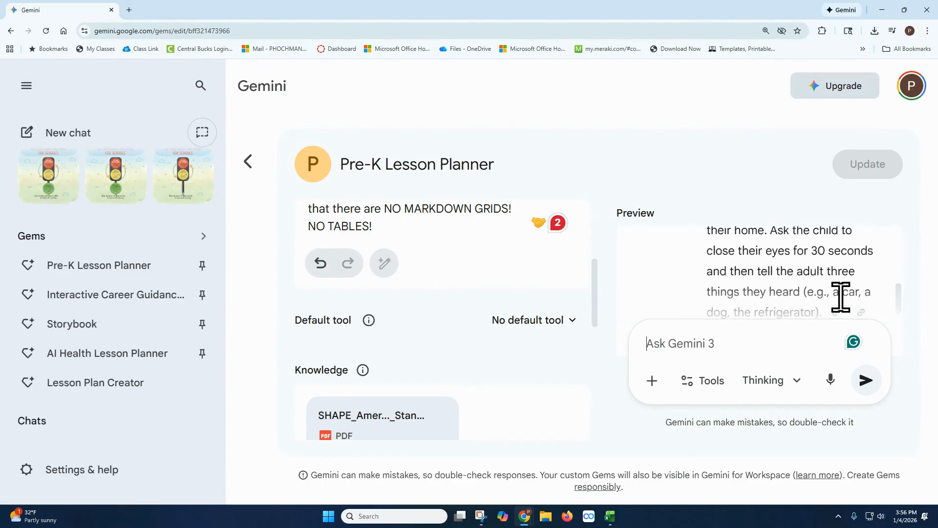
{"action": "scroll", "coordinate": [841, 298], "scroll_direction": "down", "scroll_amount": 3}
{"action": "scroll", "coordinate": [782, 294], "scroll_direction": "up", "scroll_amount": 1}
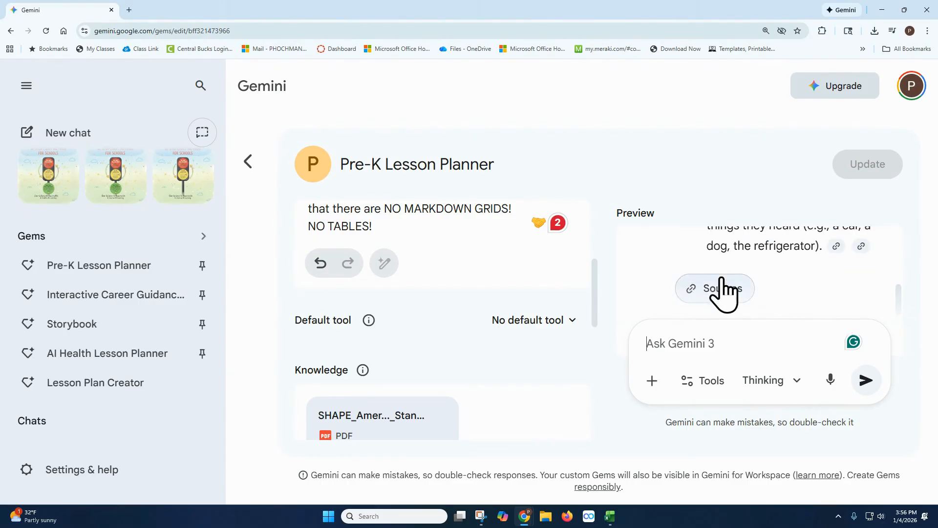
{"action": "scroll", "coordinate": [782, 296], "scroll_direction": "down", "scroll_amount": 1}
Export the listening skills lesson to Google Docs and open the new document
{"action": "left_click", "coordinate": [775, 278]}
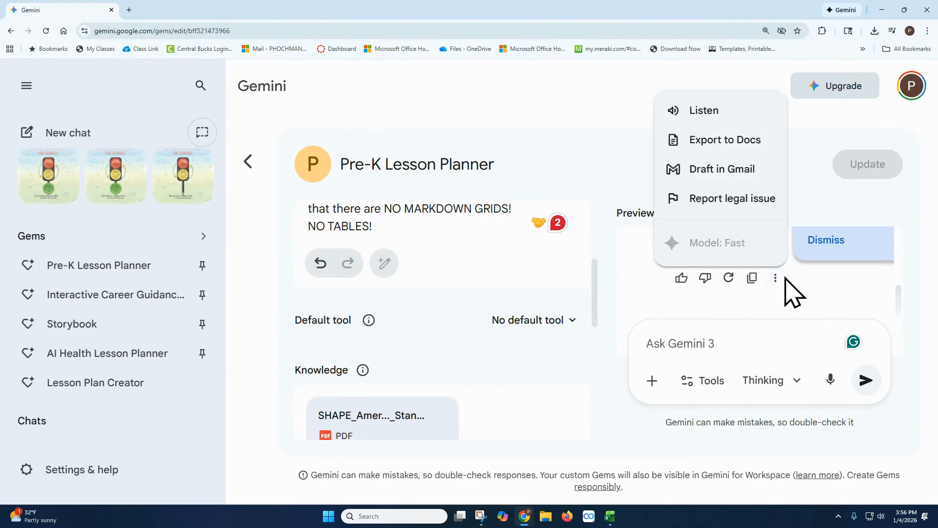
{"action": "left_click", "coordinate": [730, 143]}
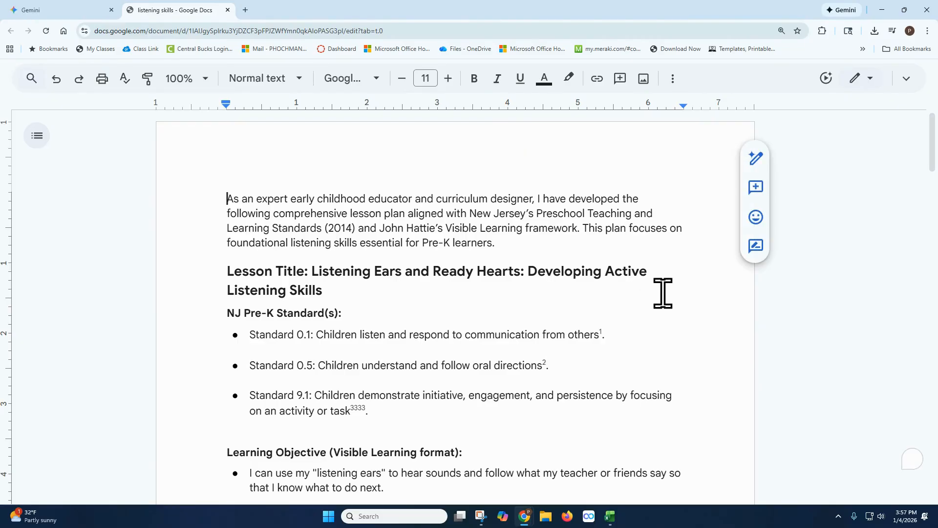
Read through the exported lesson document from the title and NJ Pre-K standards to the family connection section
{"action": "scroll", "coordinate": [645, 306], "scroll_direction": "down", "scroll_amount": 2}
{"action": "scroll", "coordinate": [635, 311], "scroll_direction": "up", "scroll_amount": 1}
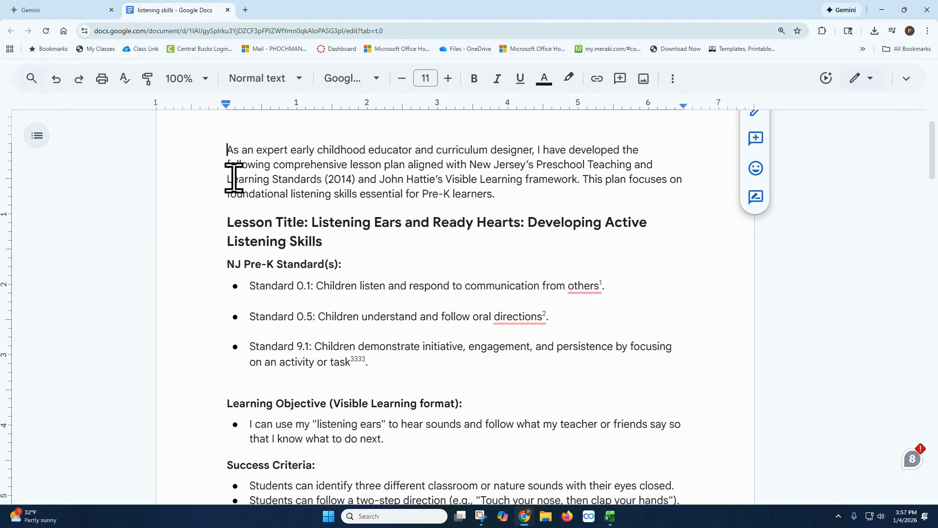
{"action": "scroll", "coordinate": [350, 218], "scroll_direction": "down", "scroll_amount": 6}
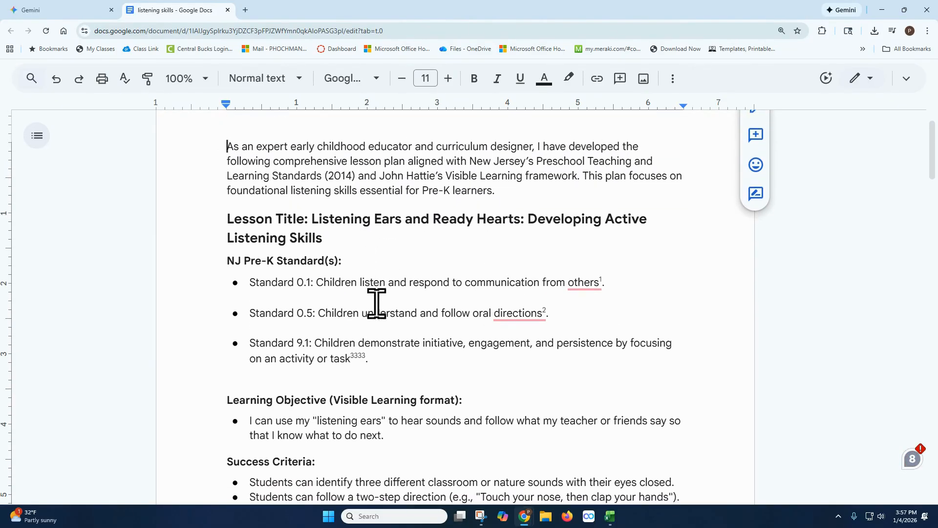
{"action": "scroll", "coordinate": [347, 359], "scroll_direction": "down", "scroll_amount": 10}
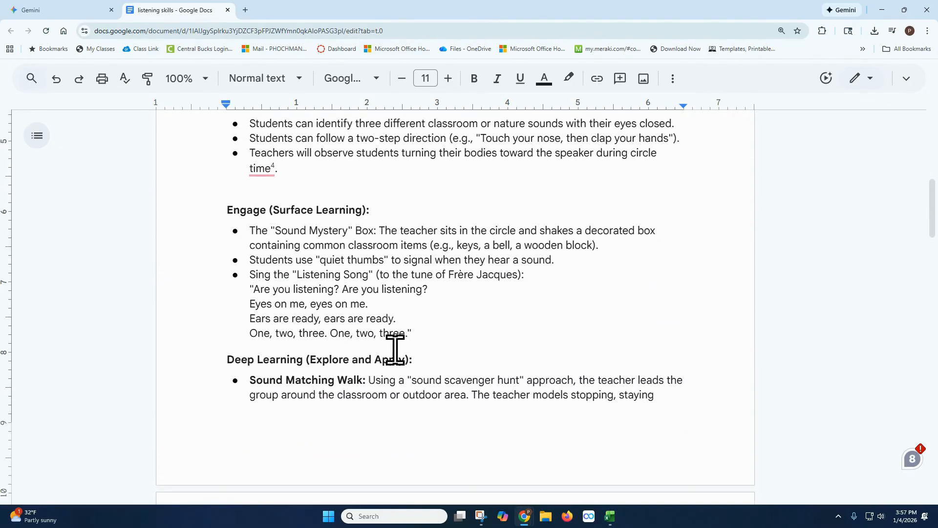
{"action": "scroll", "coordinate": [410, 332], "scroll_direction": "down", "scroll_amount": 11}
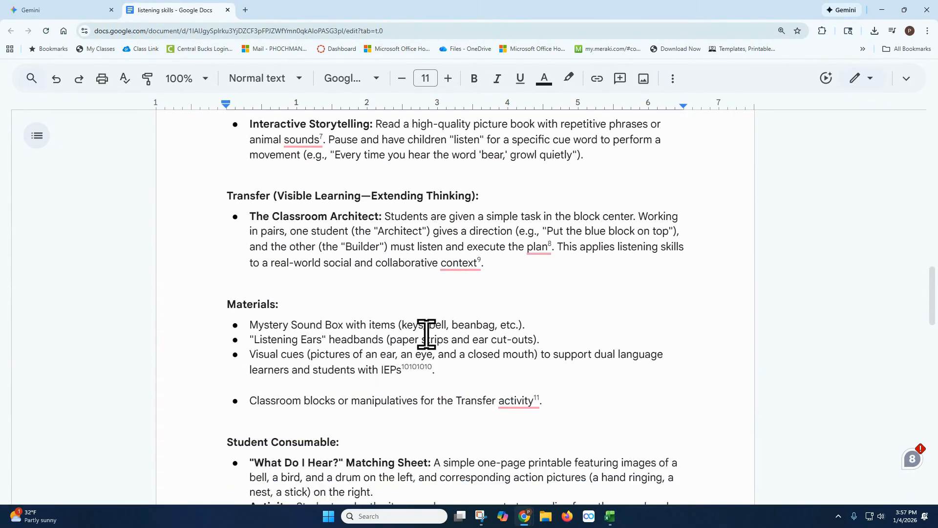
{"action": "scroll", "coordinate": [426, 338], "scroll_direction": "down", "scroll_amount": 12}
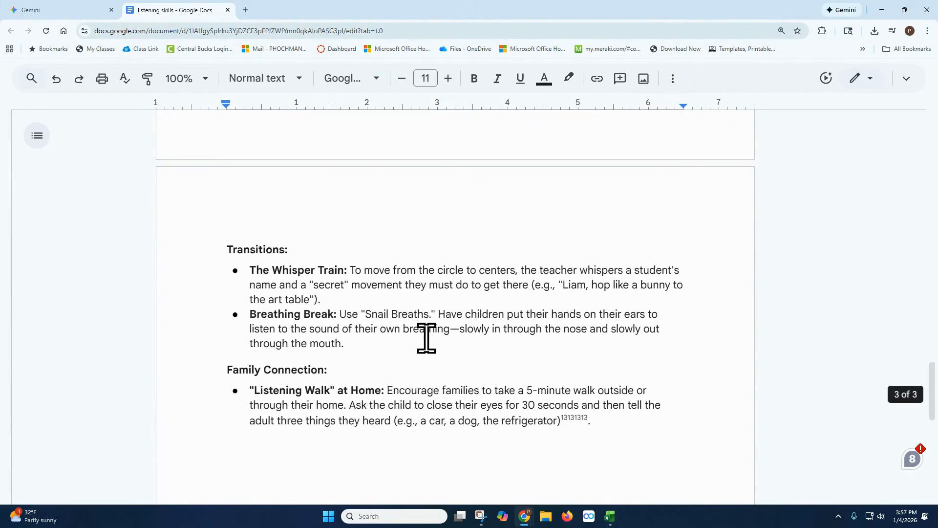
{"action": "scroll", "coordinate": [426, 341], "scroll_direction": "up", "scroll_amount": 5}
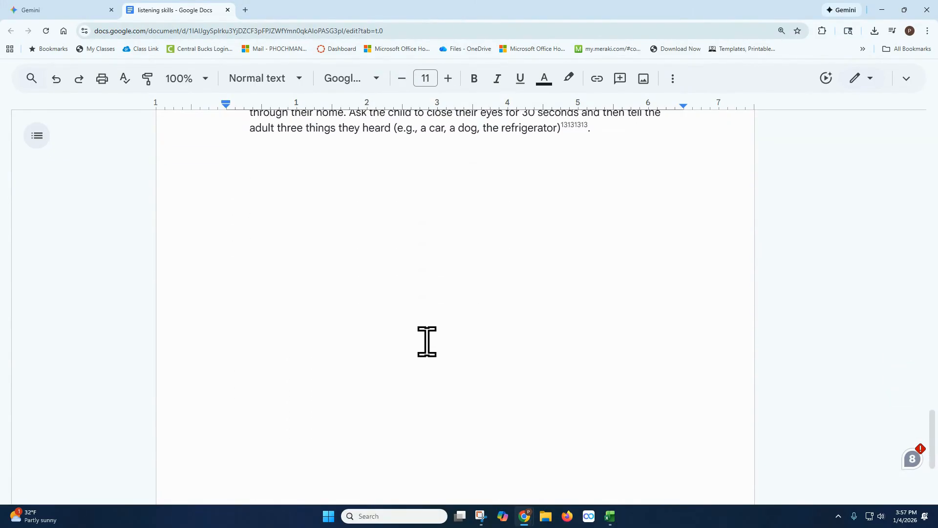
Copy the whole lesson text and submit it in the gem preview with the prompt "differentiate this lesson for a normal student population distibution"
{"action": "left_click_drag", "start_coordinate": [615, 288], "coordinate": [191, 153]}
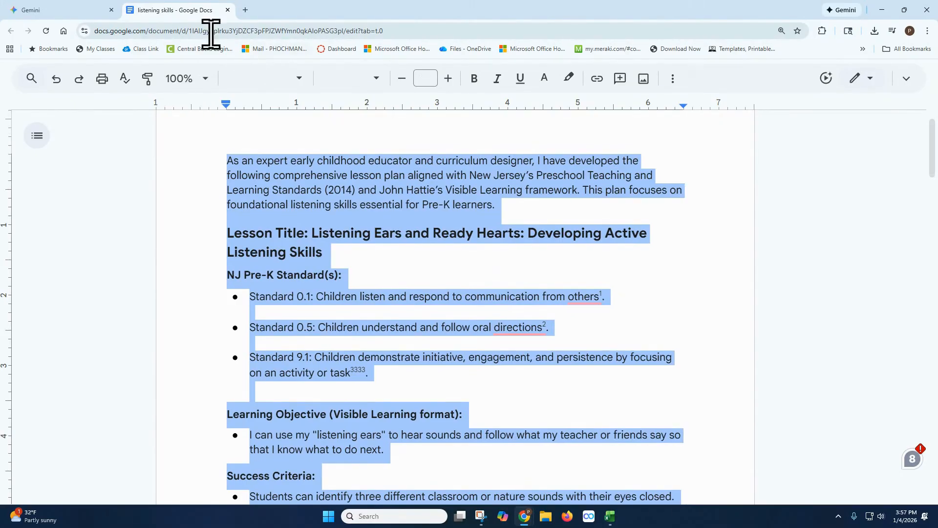
{"action": "left_click", "coordinate": [61, 14]}
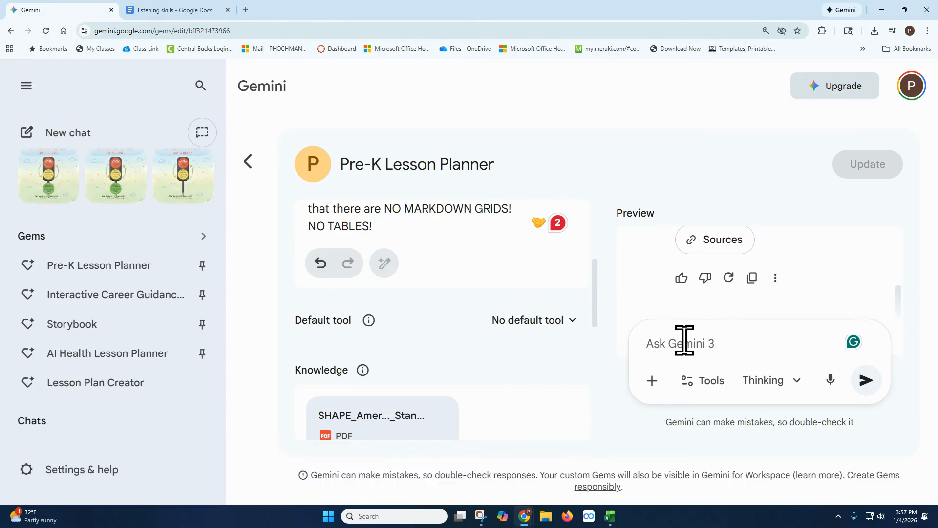
{"action": "type", "text": "differentiate thi"}
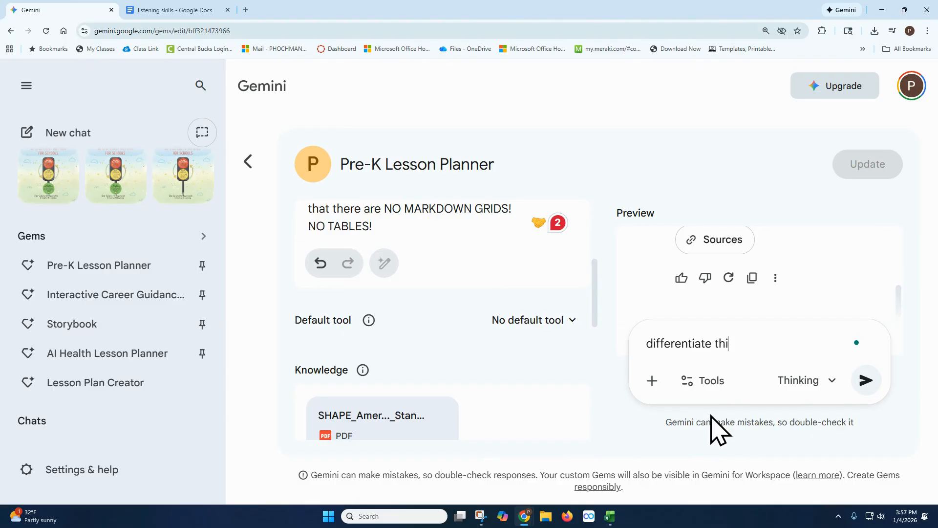
{"action": "type", "text": "s lesson for a normal s"}
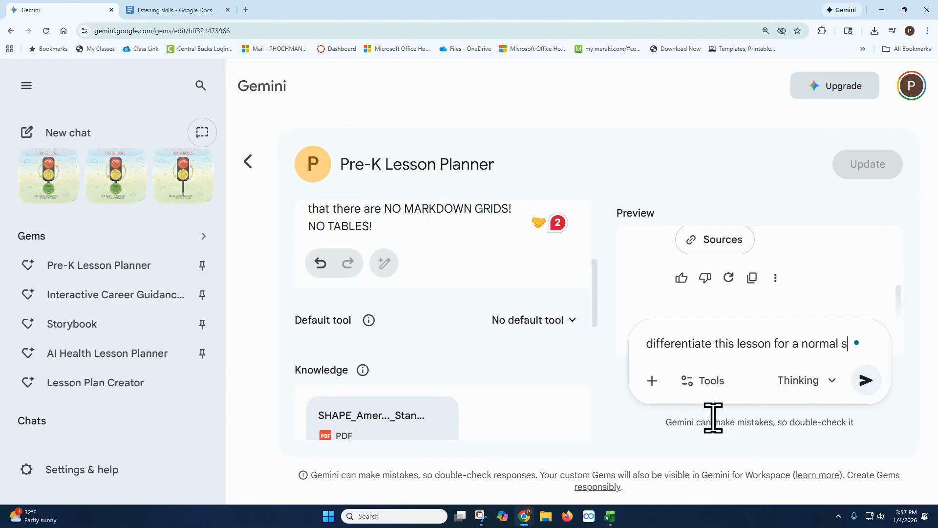
{"action": "type", "text": "tudent population distibution"}
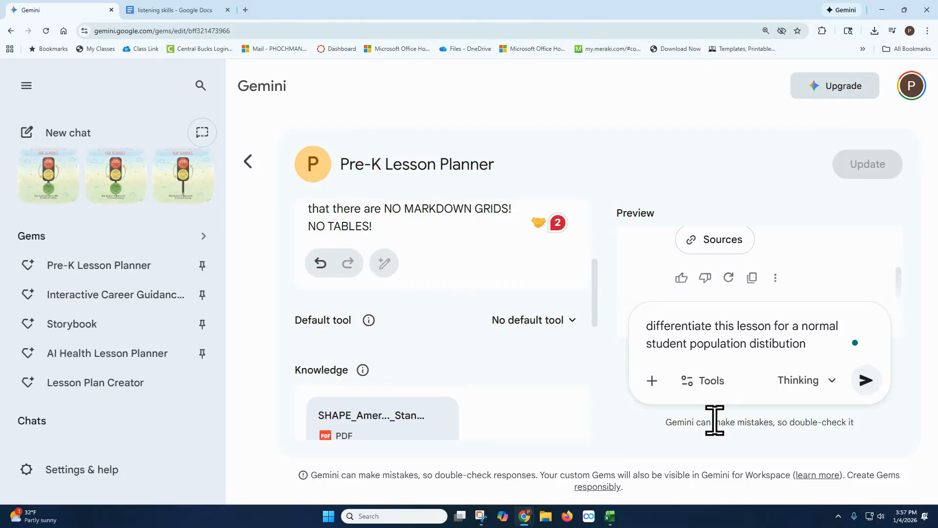
{"action": "key", "text": "ctrl+v"}
{"action": "key", "text": "Return"}
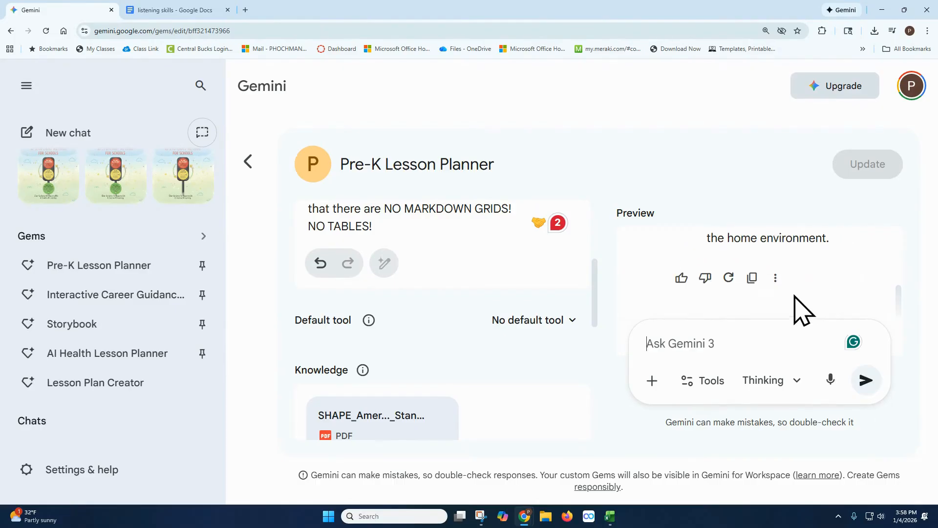
Export the differentiated lesson response to Google Docs and open the new document
{"action": "left_click", "coordinate": [776, 277]}
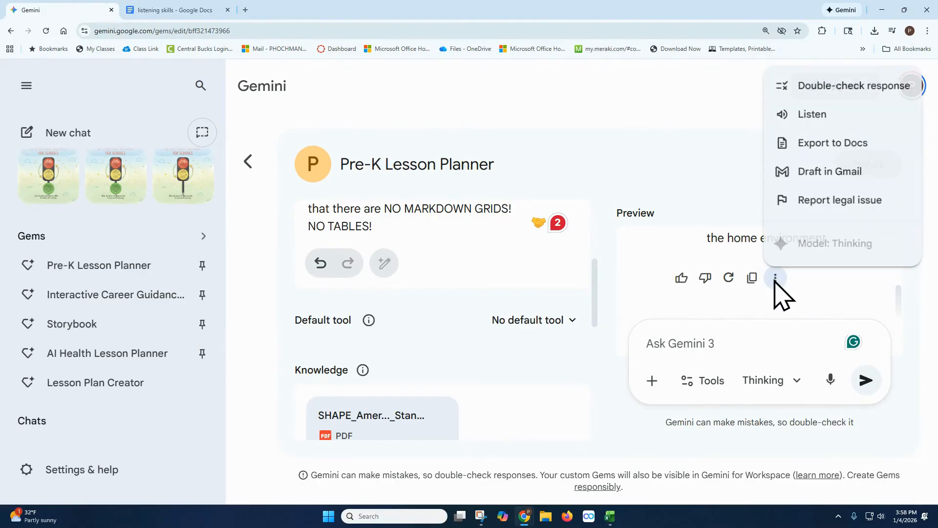
{"action": "left_click", "coordinate": [810, 146]}
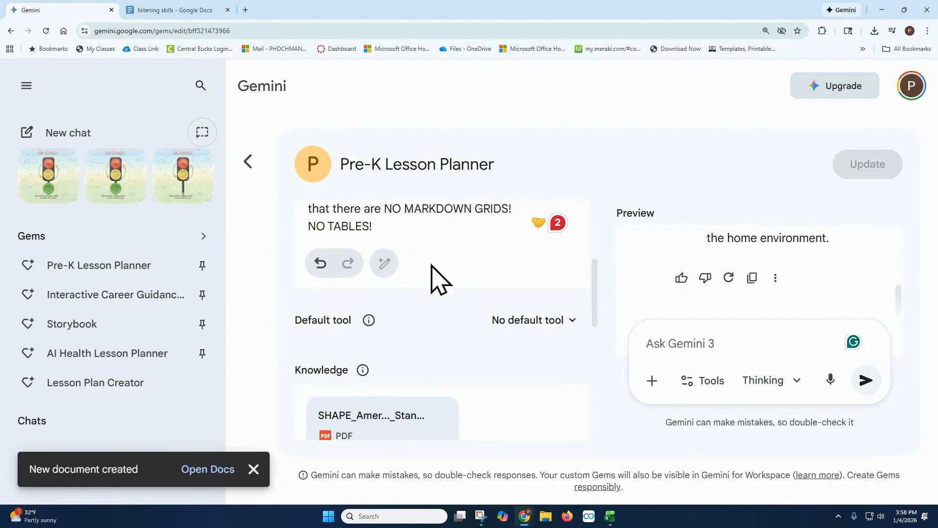
{"action": "left_click", "coordinate": [207, 470]}
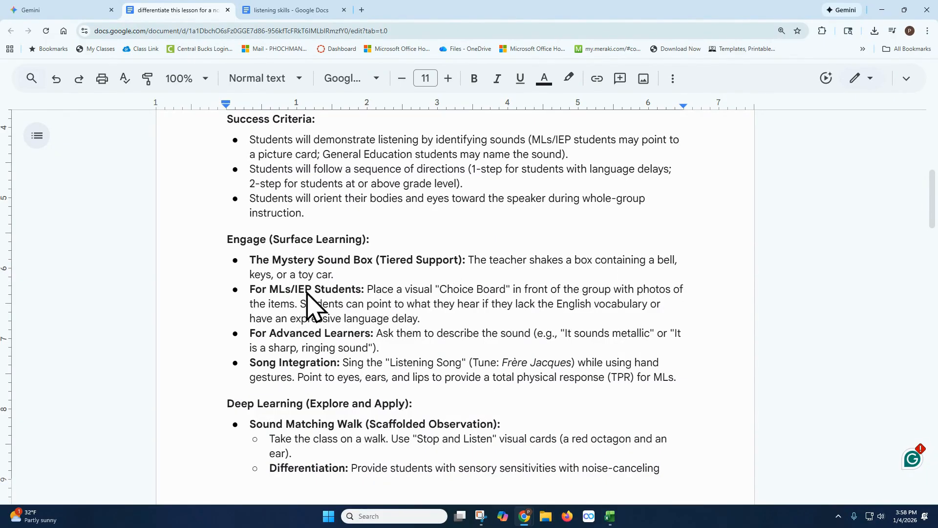
Read the differentiated lesson's Engage, Deep Learning and Transfer sections, including the supports for ML, IEP and advanced students
{"action": "scroll", "coordinate": [342, 327], "scroll_direction": "down", "scroll_amount": 1}
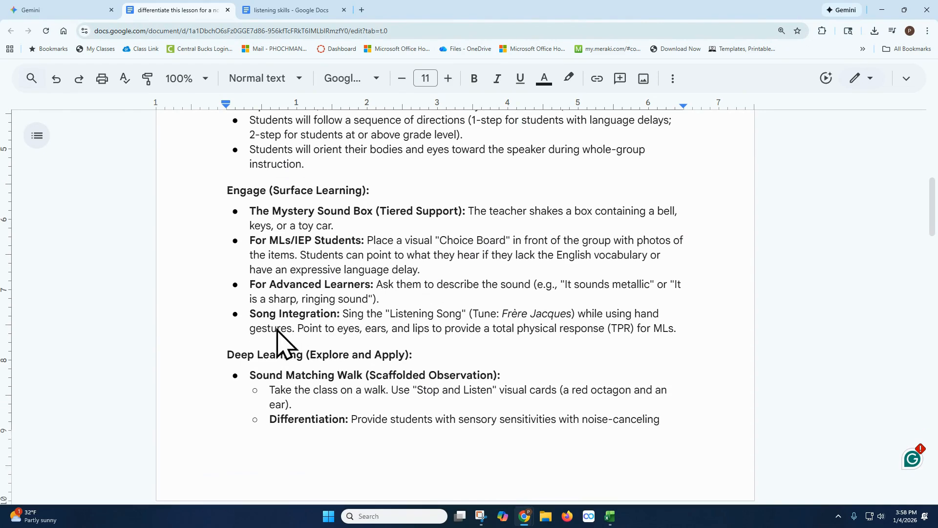
{"action": "scroll", "coordinate": [342, 357], "scroll_direction": "down", "scroll_amount": 2}
{"action": "scroll", "coordinate": [421, 313], "scroll_direction": "down", "scroll_amount": 2}
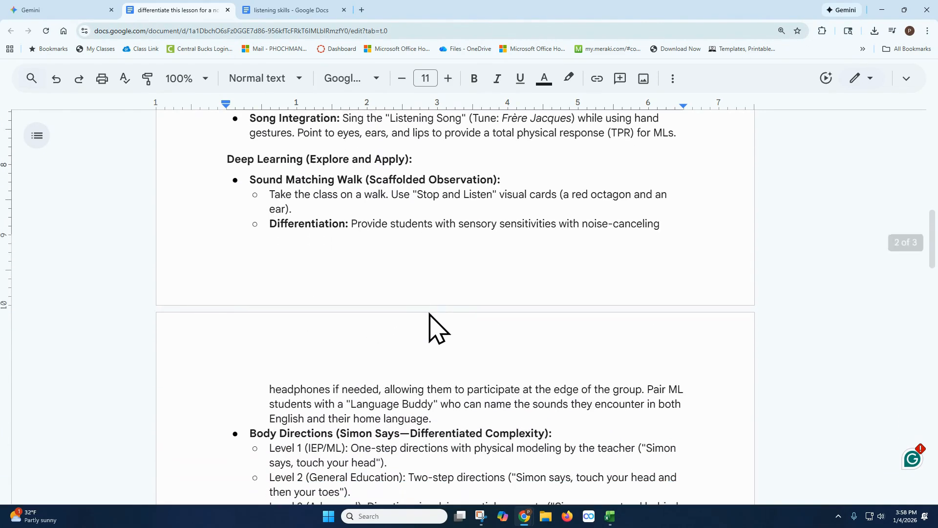
{"action": "scroll", "coordinate": [396, 337], "scroll_direction": "down", "scroll_amount": 1}
{"action": "scroll", "coordinate": [397, 337], "scroll_direction": "down", "scroll_amount": 3}
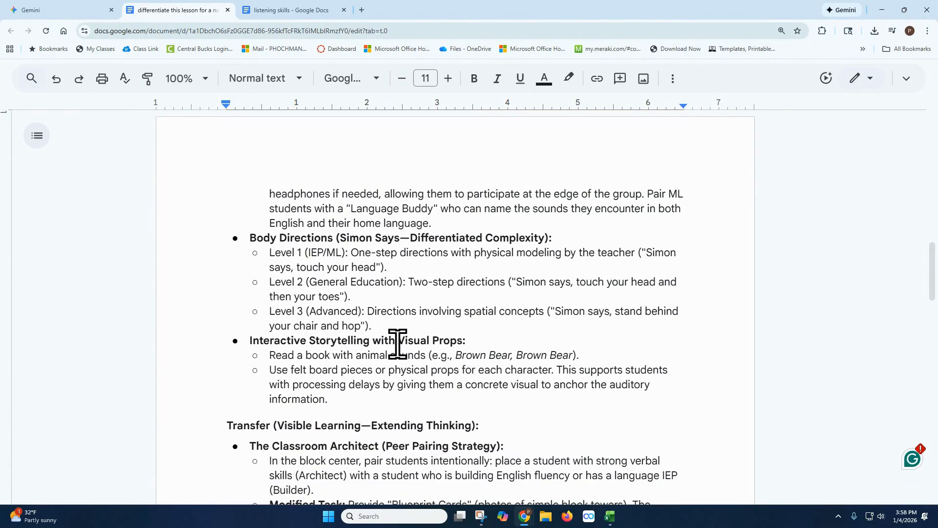